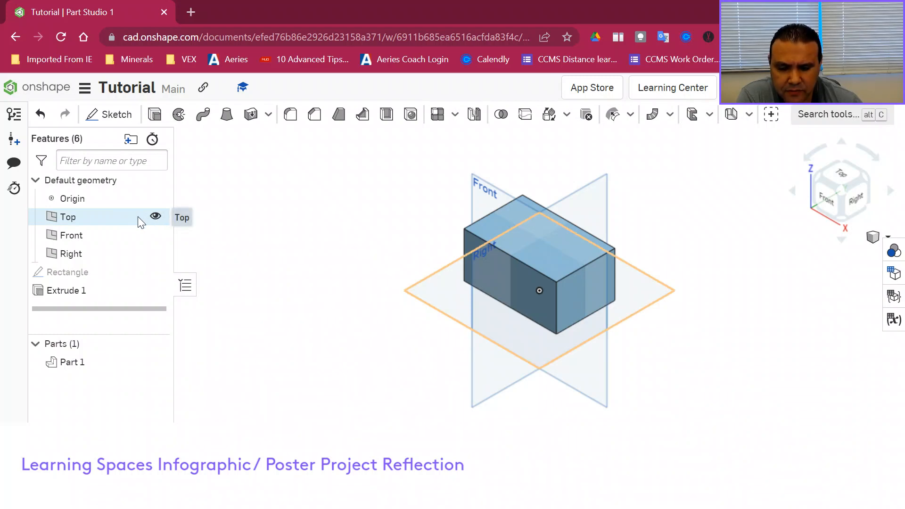
Hide the Top, Front and Right default planes so only the block and origin are displayed.
click(155, 216)
click(155, 235)
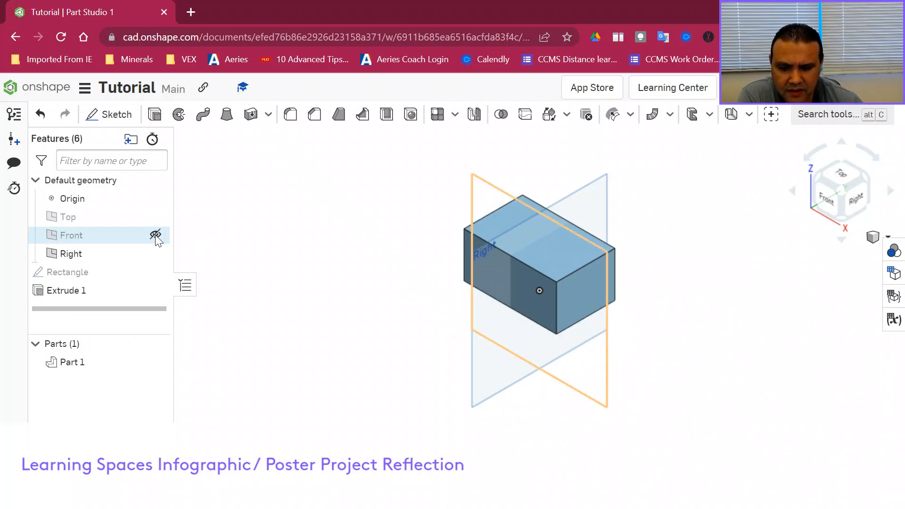
click(155, 254)
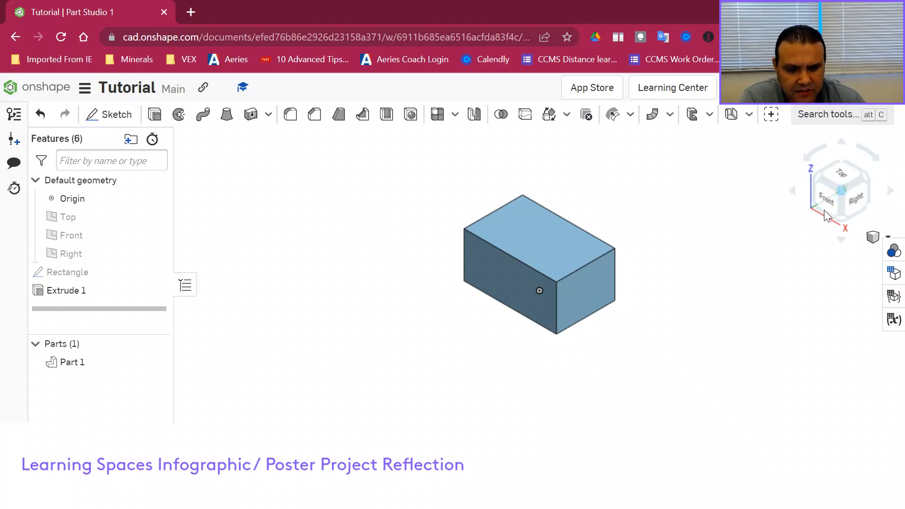
Examine the block from the top, front, bottom and right, including rotated and tilted orientations.
click(831, 176)
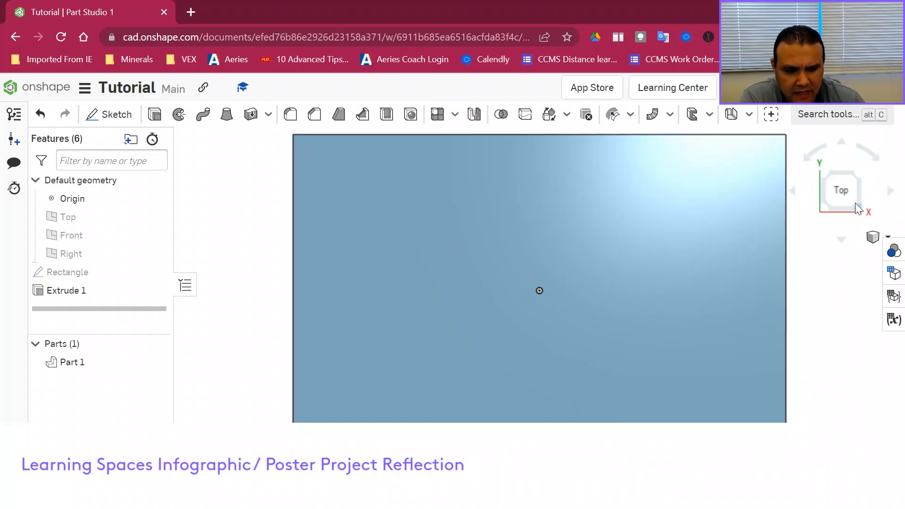
click(855, 203)
click(829, 202)
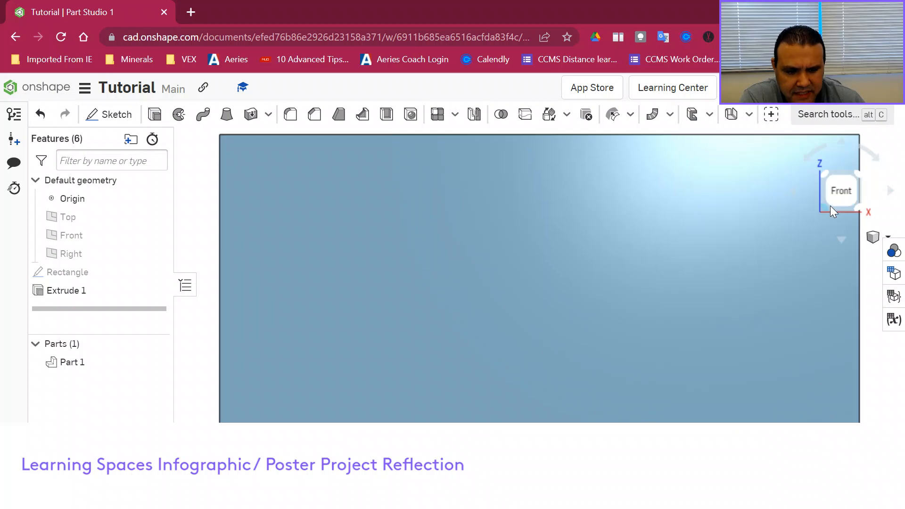
click(828, 207)
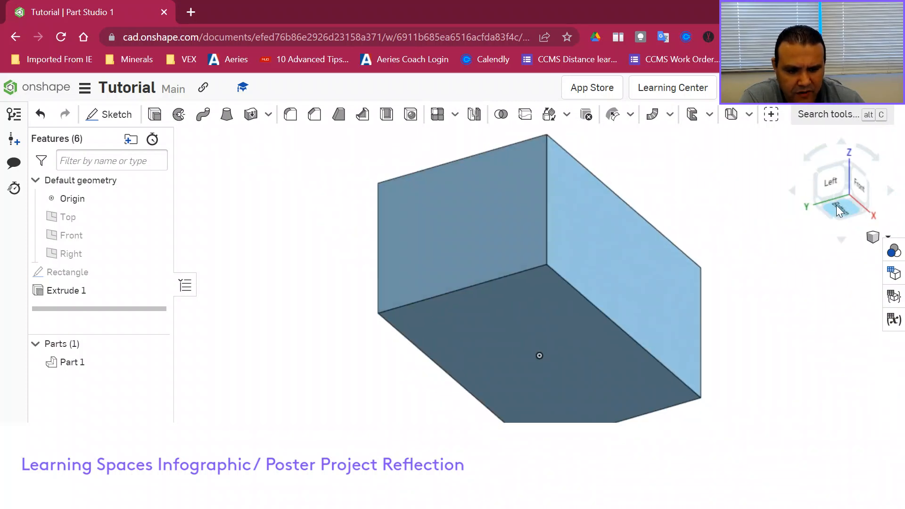
click(836, 205)
click(811, 151)
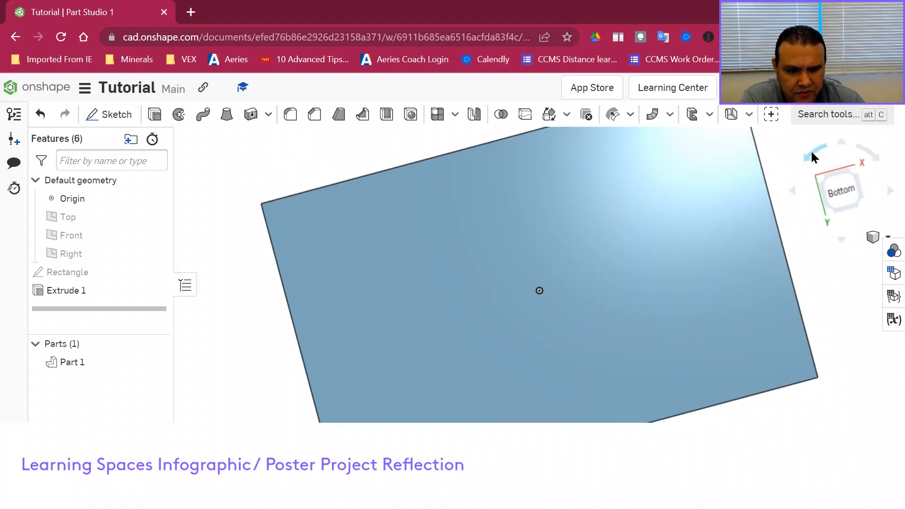
click(810, 153)
click(811, 153)
click(811, 152)
click(793, 190)
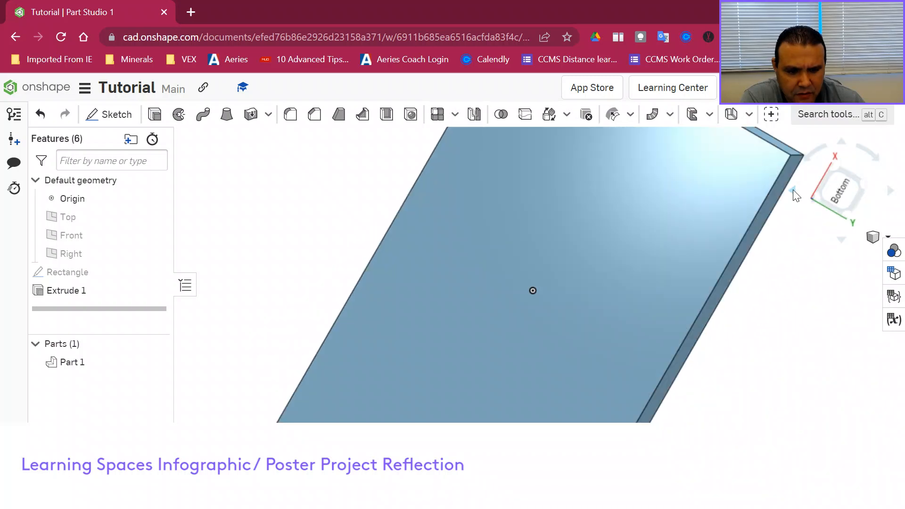
click(792, 190)
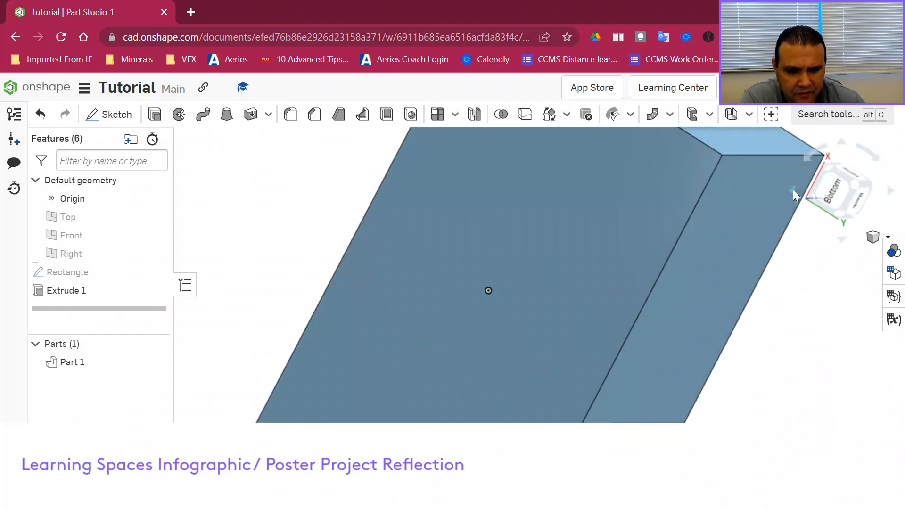
click(849, 167)
drag(826, 221, 895, 137)
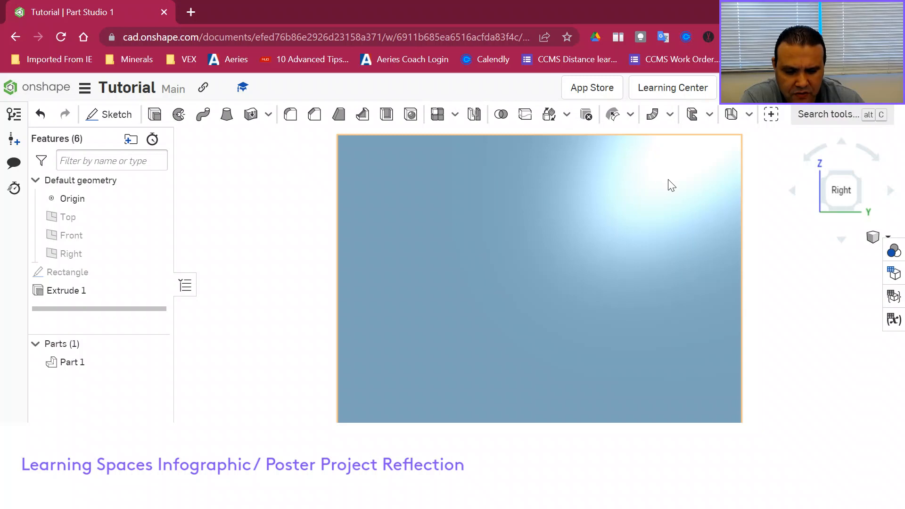
drag(648, 199, 770, 133)
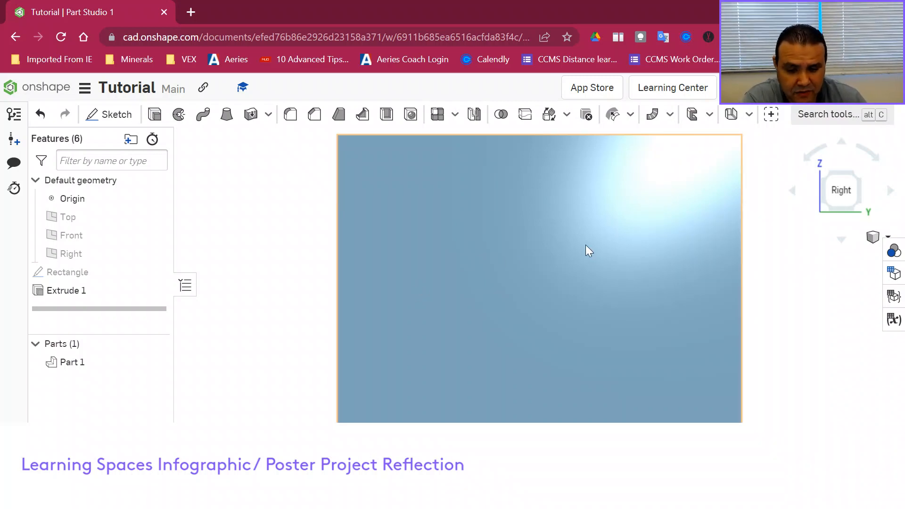
Zoom in and out repeatedly on the block's right face to examine it at different magnifications.
mouse_move(585, 245)
middle_down()
mouse_move(517, 301)
mouse_move(572, 266)
mouse_move(728, 232)
mouse_move(524, 224)
mouse_move(567, 270)
mouse_move(547, 250)
mouse_move(599, 269)
mouse_move(586, 256)
middle_up()
scroll(586, 256, up, 4)
scroll(587, 255, down, 6)
scroll(587, 255, up, 3)
scroll(586, 256, down, 5)
scroll(586, 255, up, 4)
scroll(586, 256, down, 5)
scroll(586, 255, up, 4)
scroll(586, 255, down, 4)
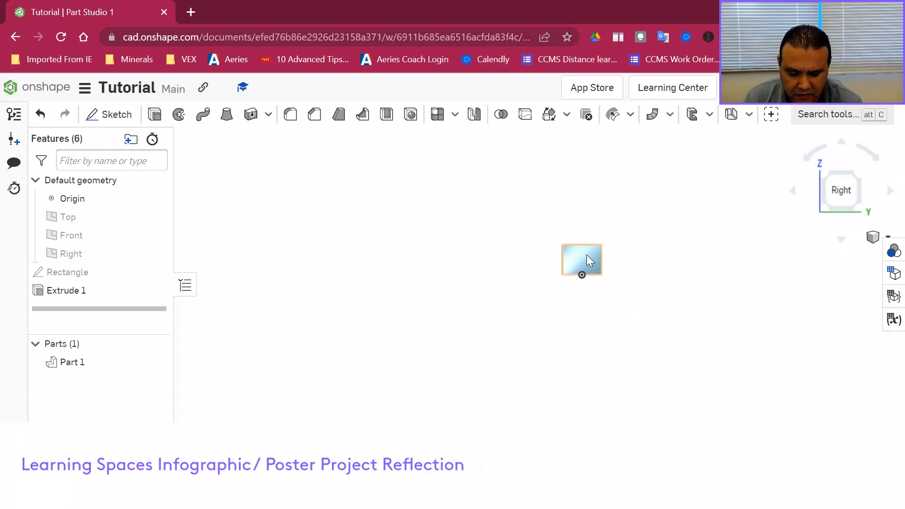
scroll(586, 259, up, 5)
scroll(587, 259, down, 4)
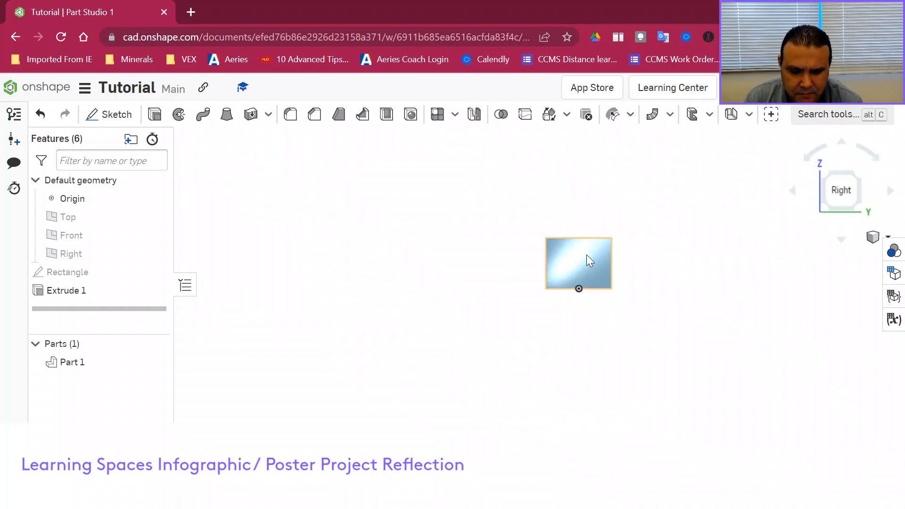
scroll(589, 260, up, 5)
scroll(587, 255, down, 5)
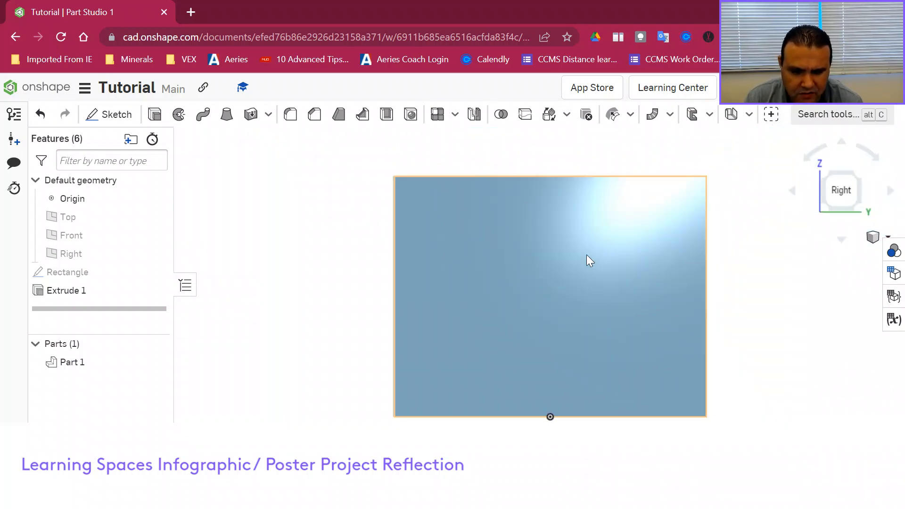
scroll(586, 254, up, 5)
scroll(586, 255, down, 1)
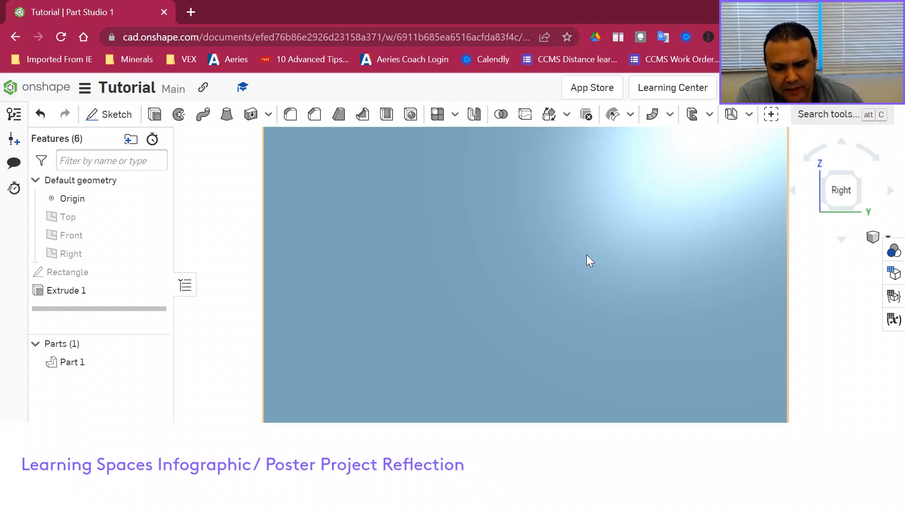
Return the block to the isometric view and zoom to fit.
right_click(841, 196)
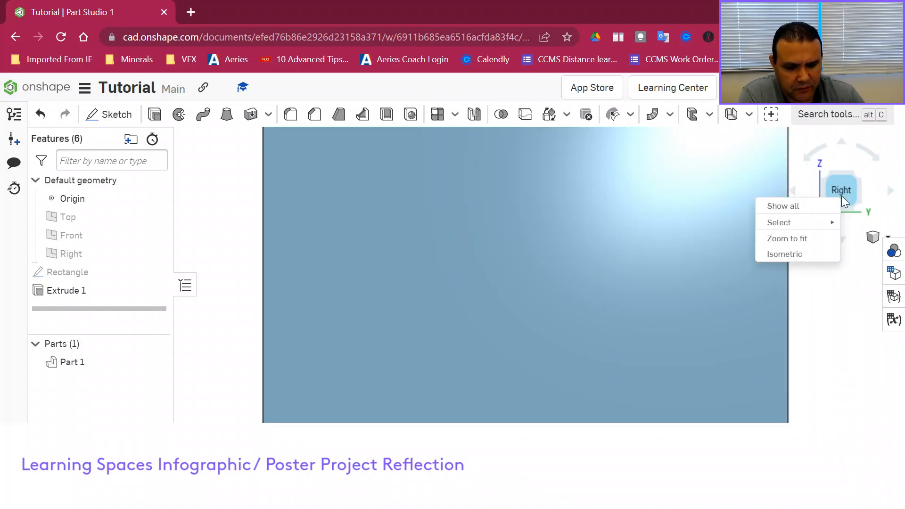
click(775, 255)
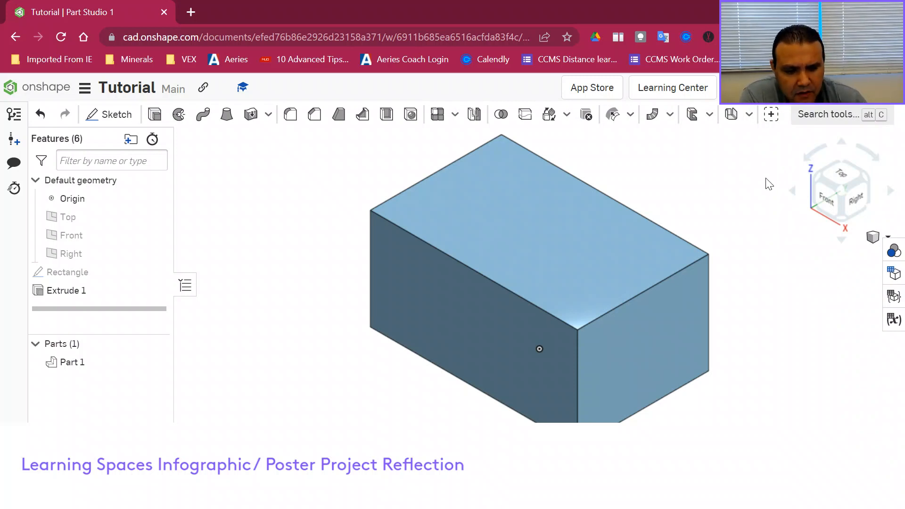
right_click(835, 172)
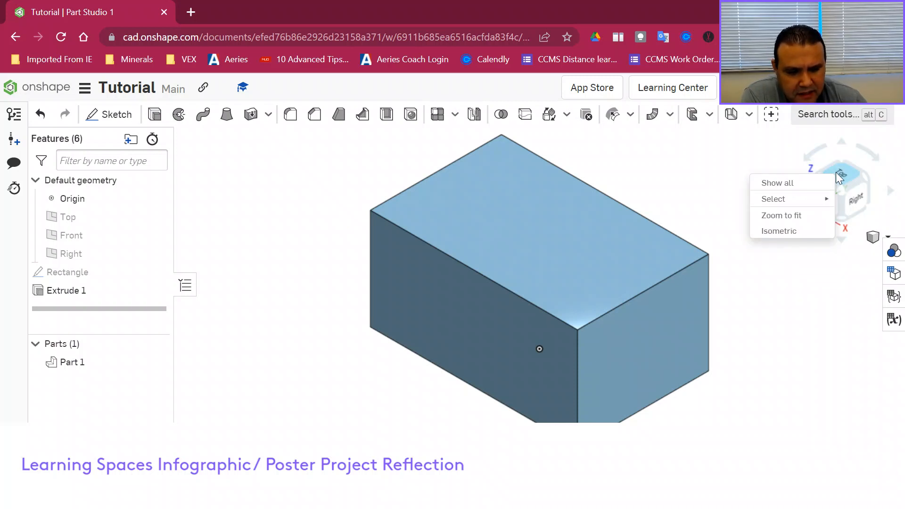
click(818, 216)
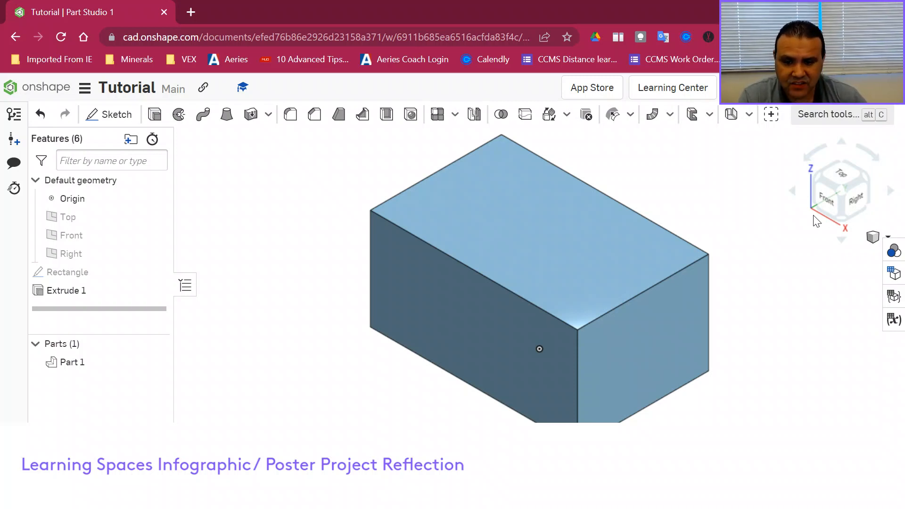
click(874, 241)
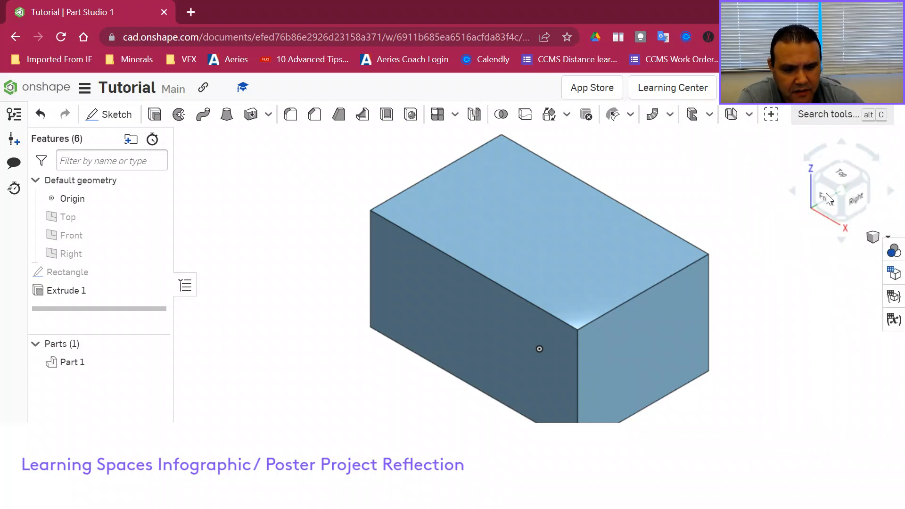
Display the block in the Dimetric view, followed by the Trimetric view.
right_click(826, 194)
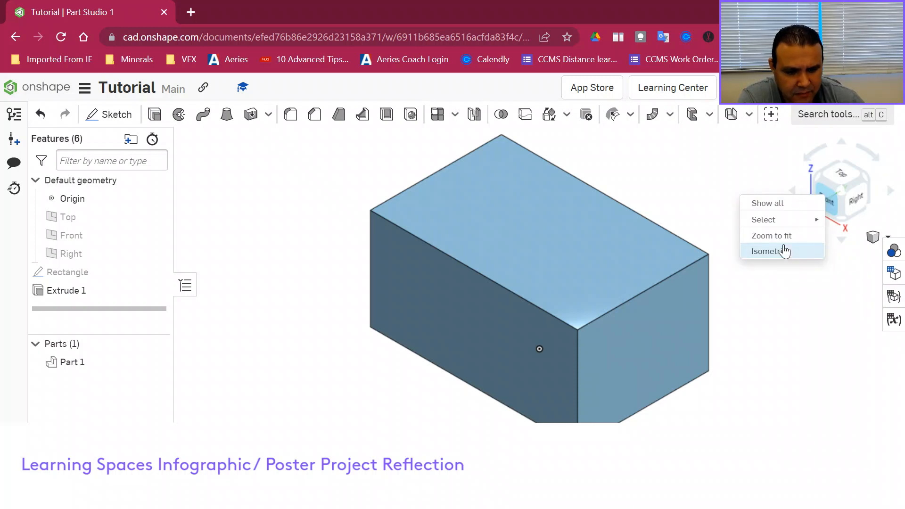
click(885, 239)
click(887, 236)
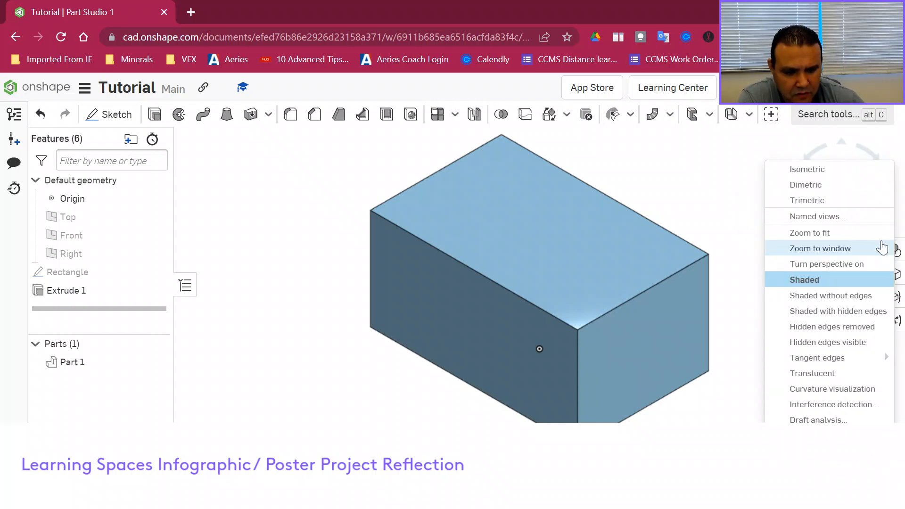
click(829, 186)
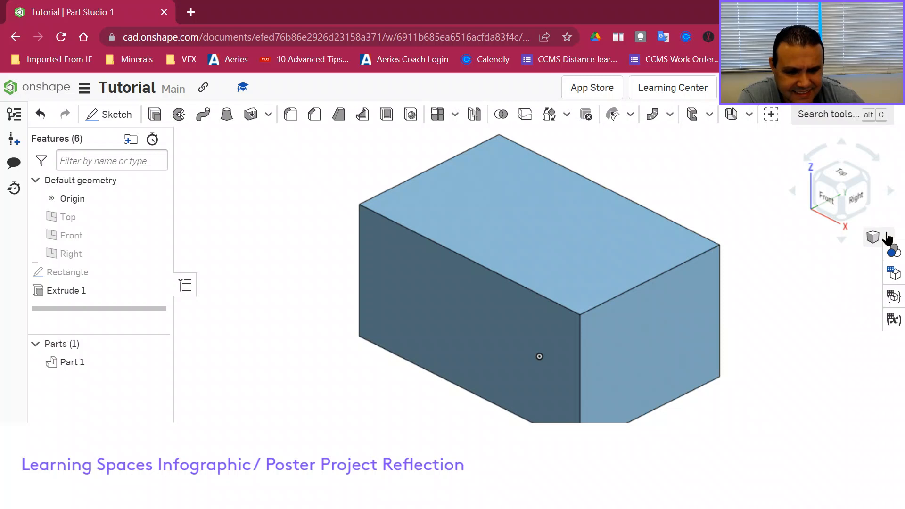
click(882, 238)
click(835, 202)
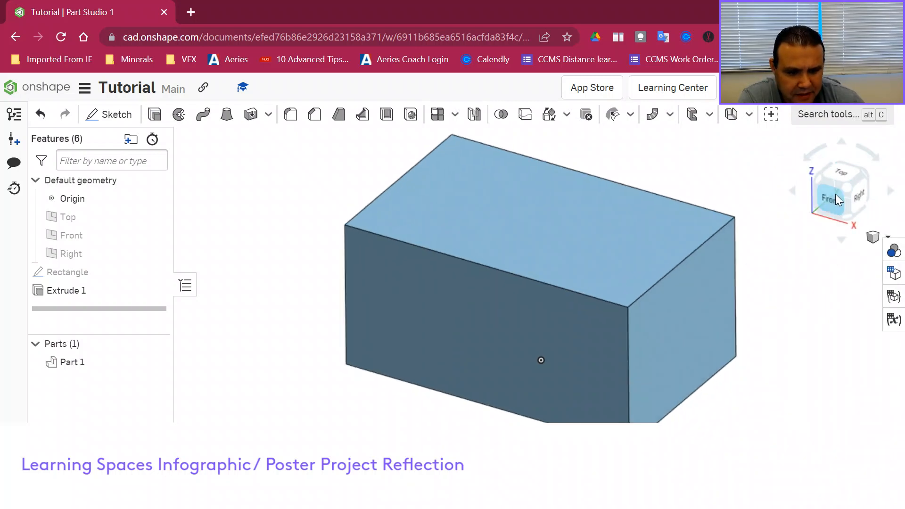
Reset the block from the Trimetric view to the Isometric view.
right_click(835, 195)
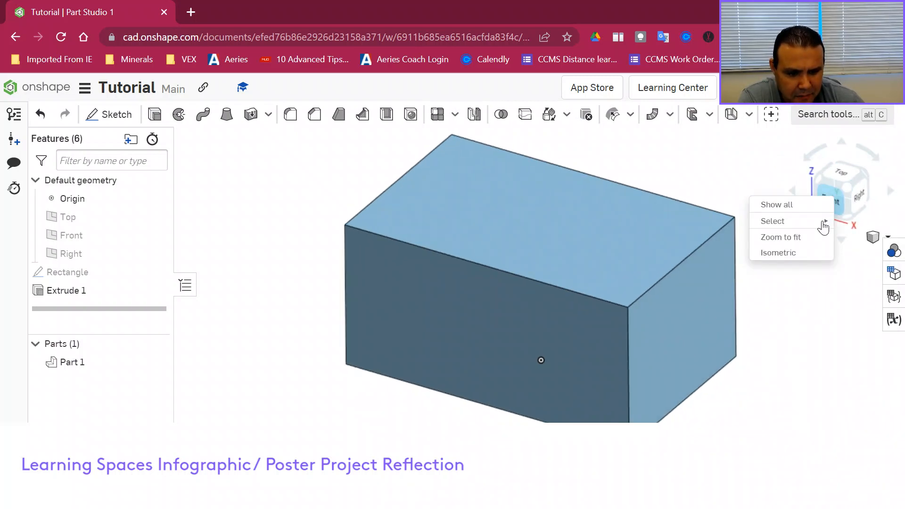
click(886, 238)
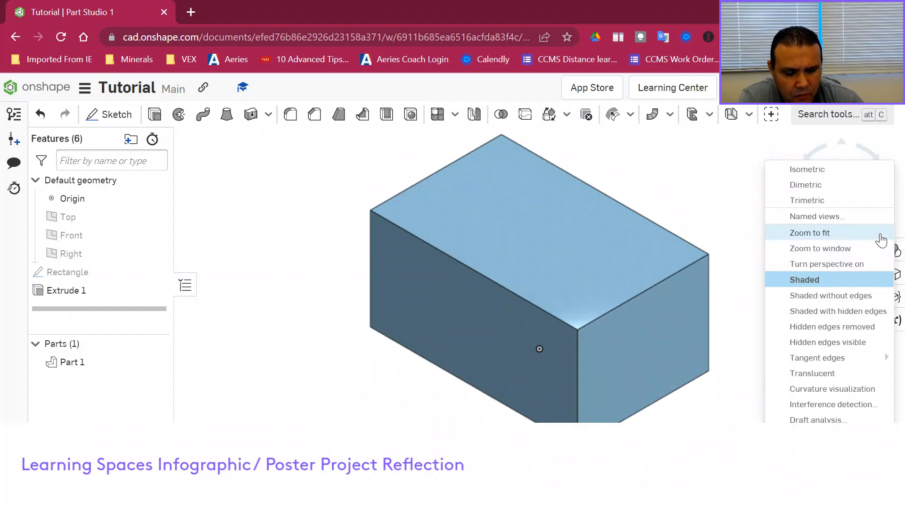
click(745, 223)
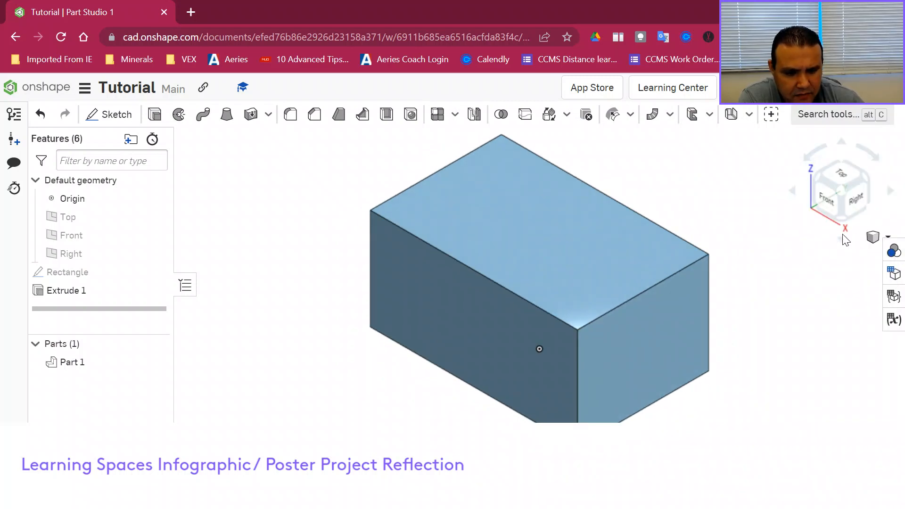
right_click(874, 235)
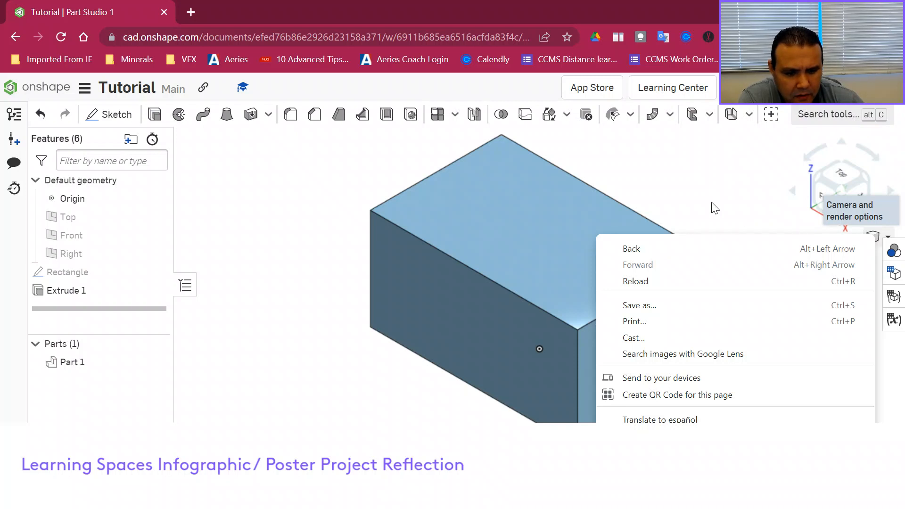
click(715, 208)
Save the current isometric orientation as a named view called "home" and check the list of saved views.
click(872, 236)
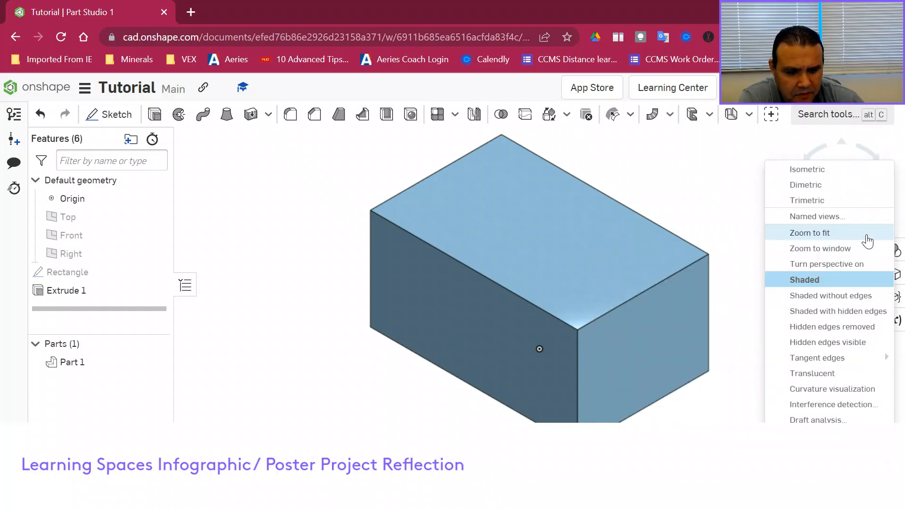
click(850, 218)
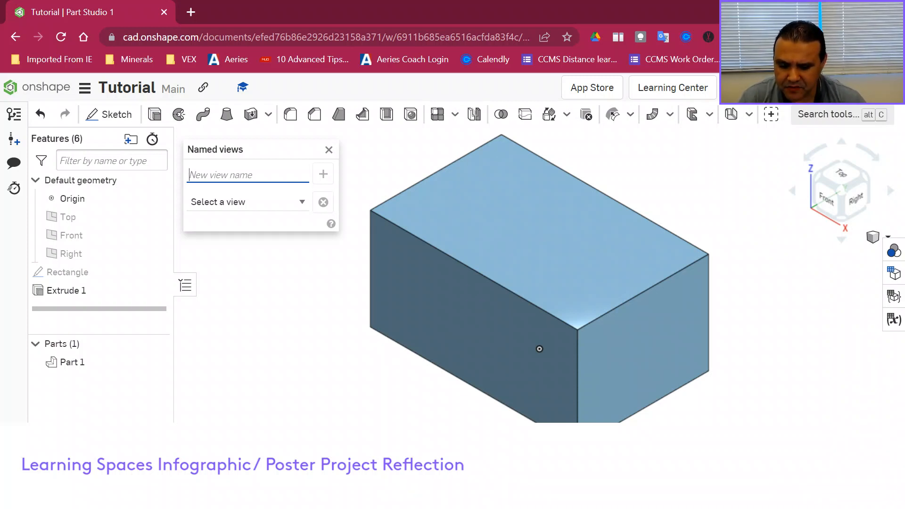
text(home)
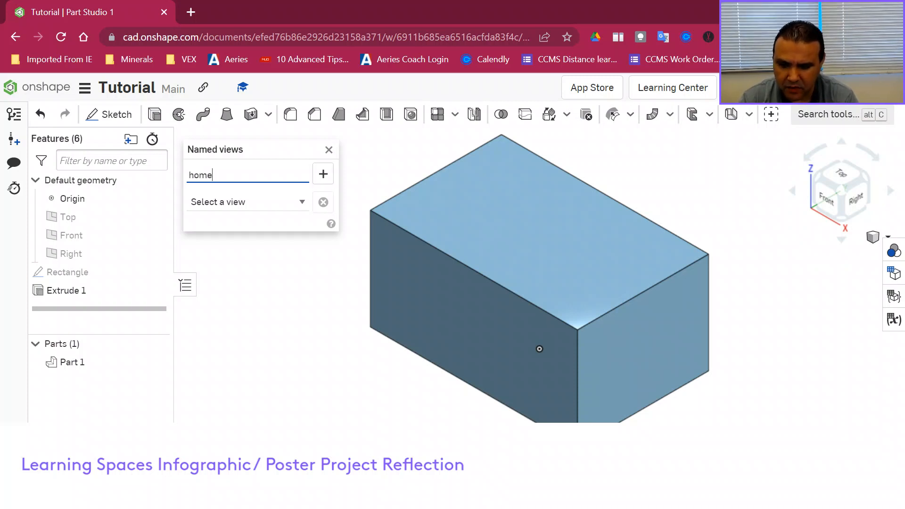
click(331, 174)
click(298, 202)
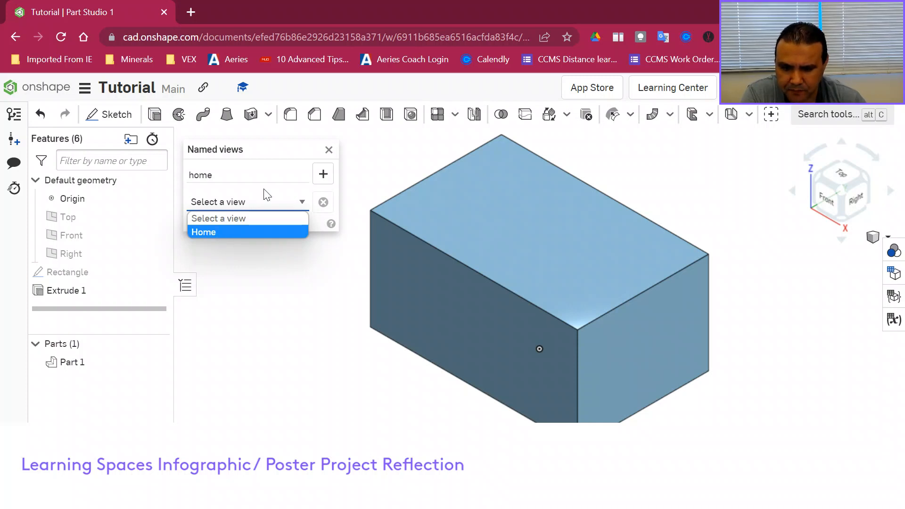
click(701, 179)
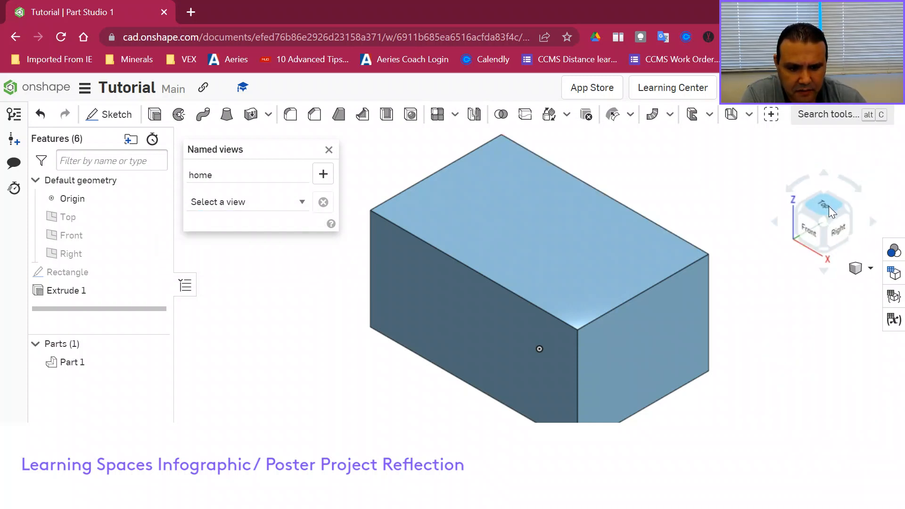
Turn the block to its top and bottom views, and recall the saved Home view.
click(828, 202)
click(842, 215)
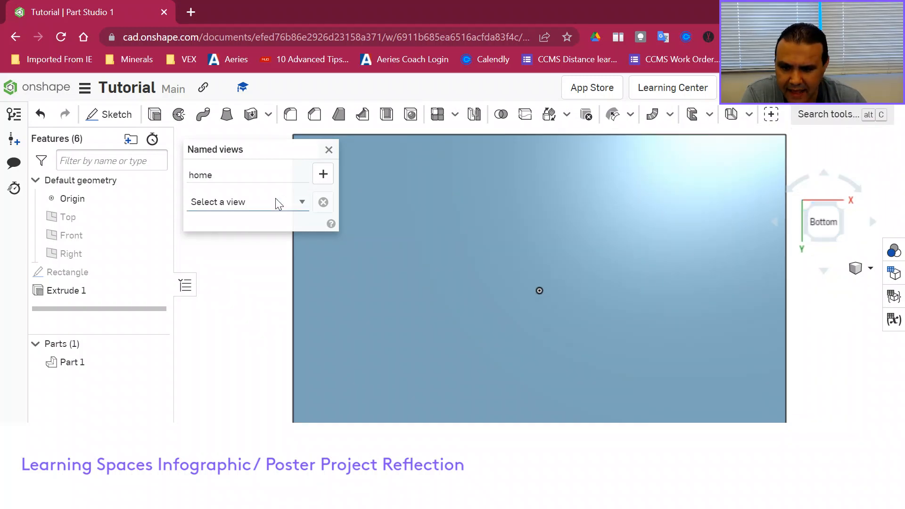
click(304, 203)
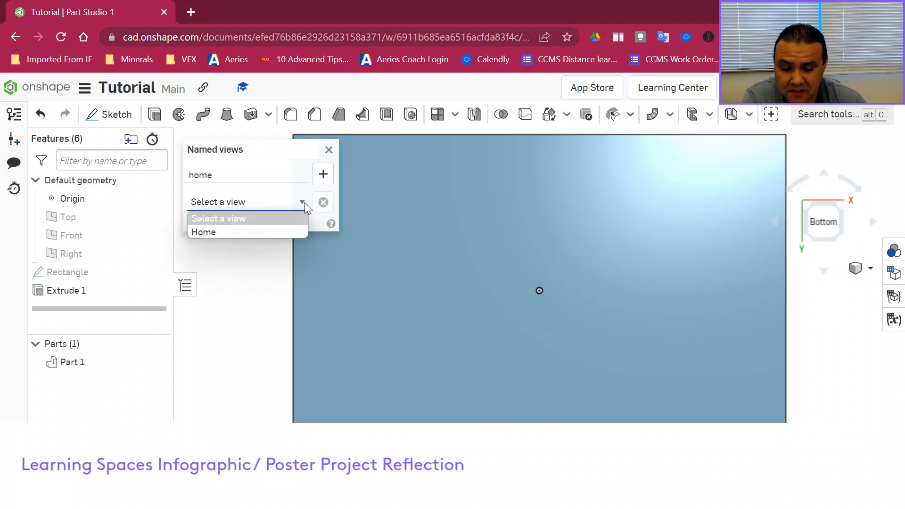
click(244, 232)
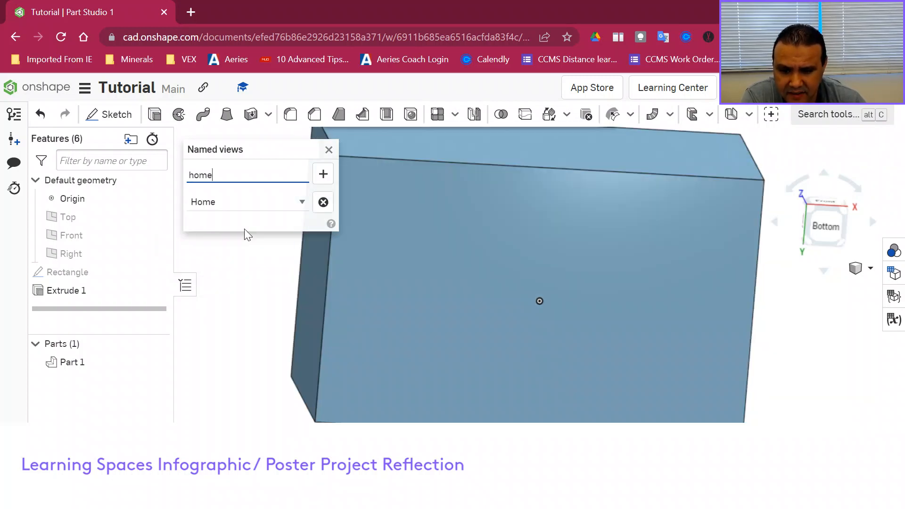
Display the block as Shaded without edges, followed by Shaded with hidden edges.
click(328, 149)
right_click(821, 204)
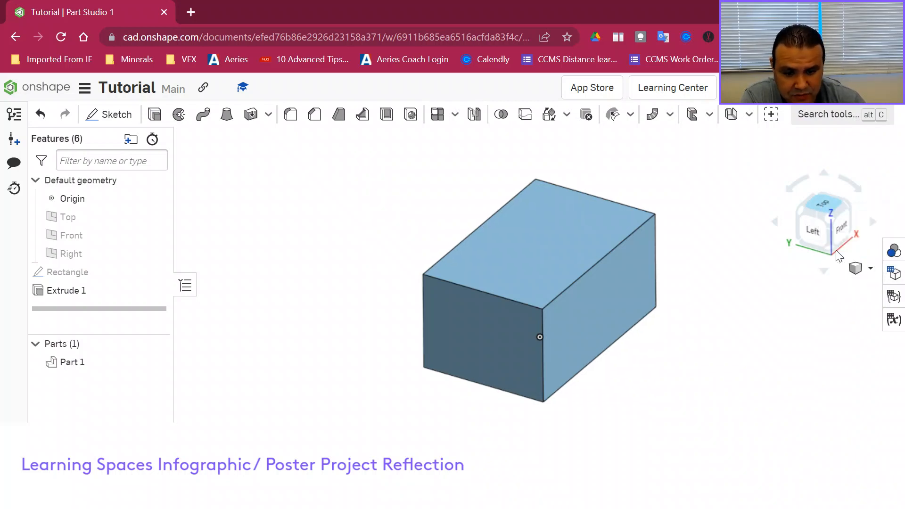
click(837, 248)
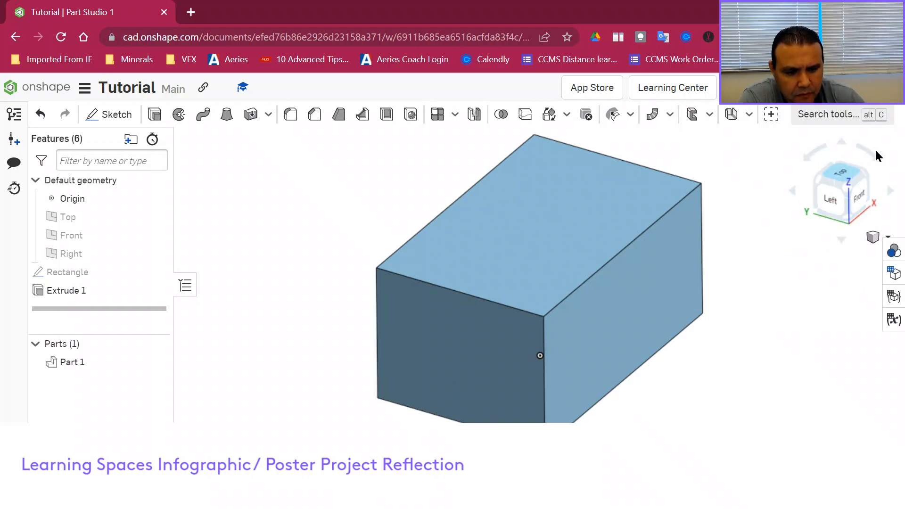
click(887, 239)
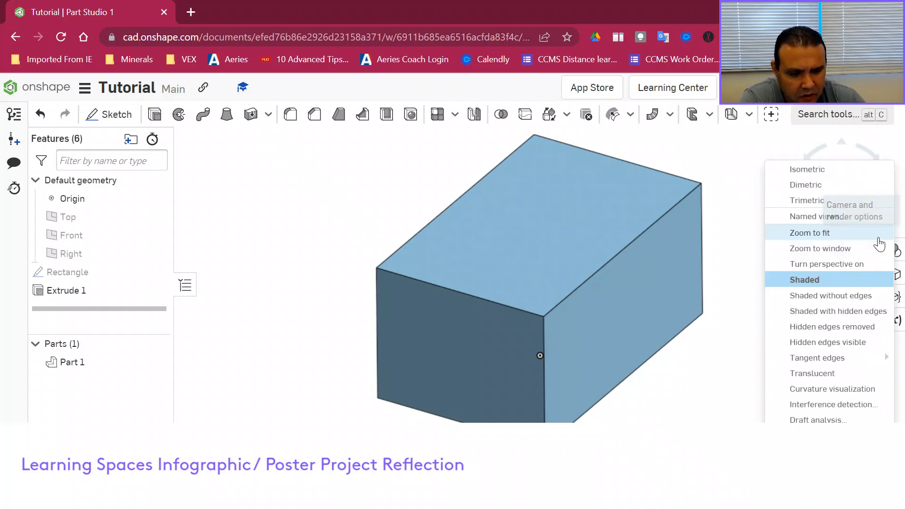
click(806, 296)
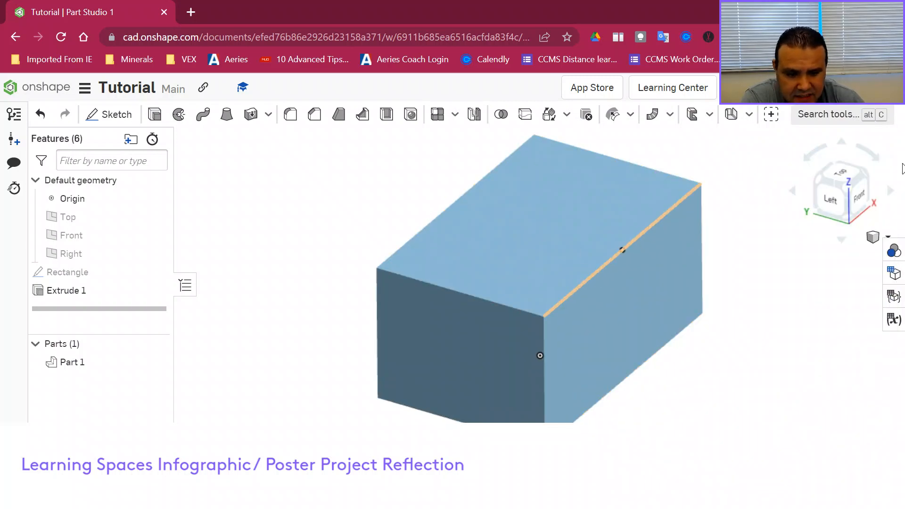
click(885, 236)
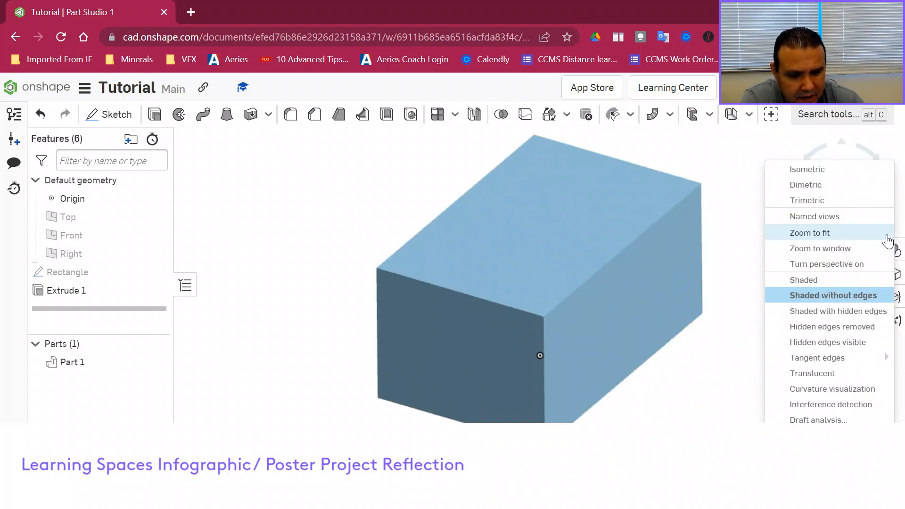
click(837, 311)
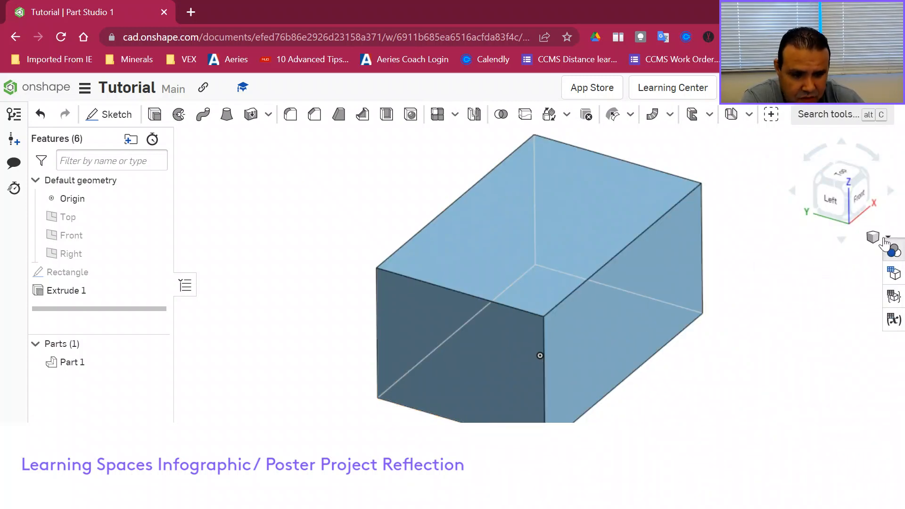
Display the block with Hidden edges removed, followed by Hidden edges visible.
click(893, 250)
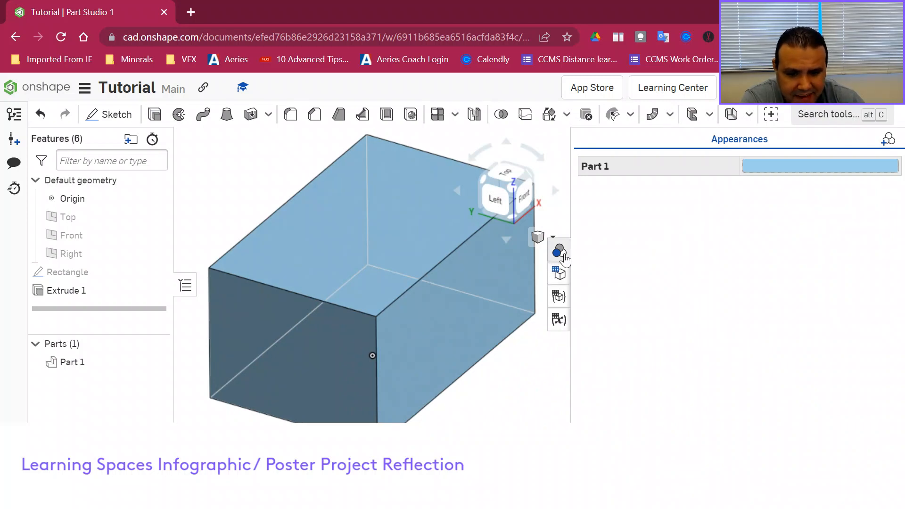
click(559, 251)
click(888, 237)
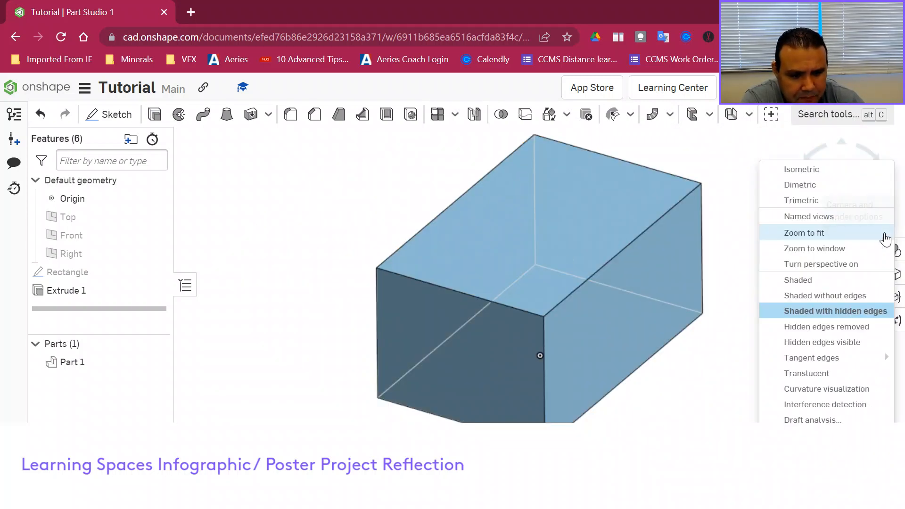
click(807, 328)
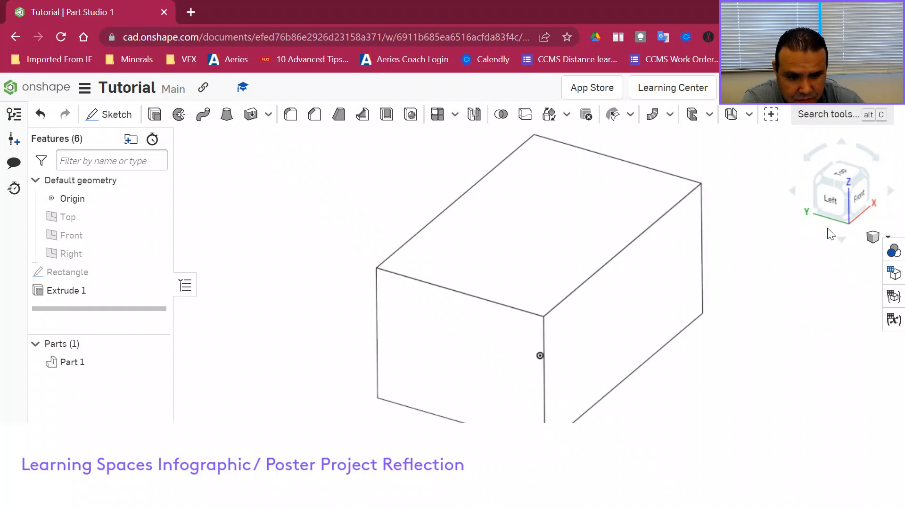
click(886, 237)
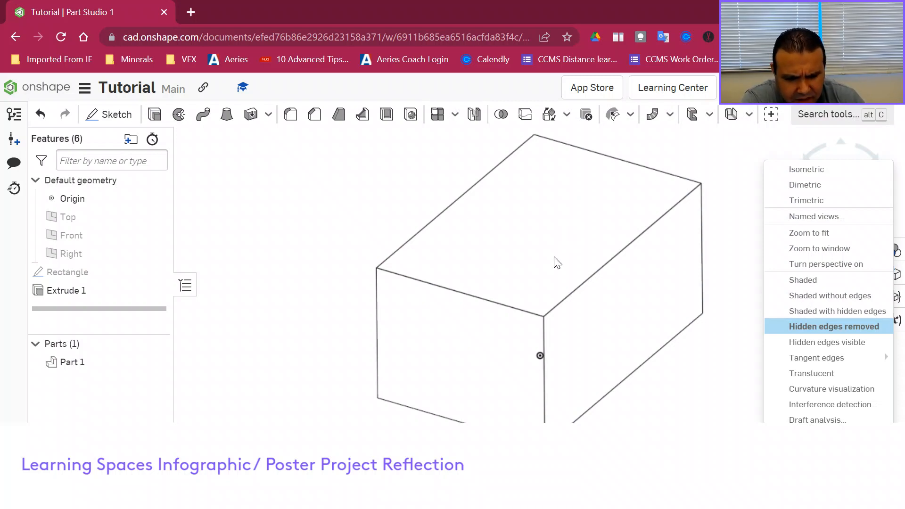
click(796, 348)
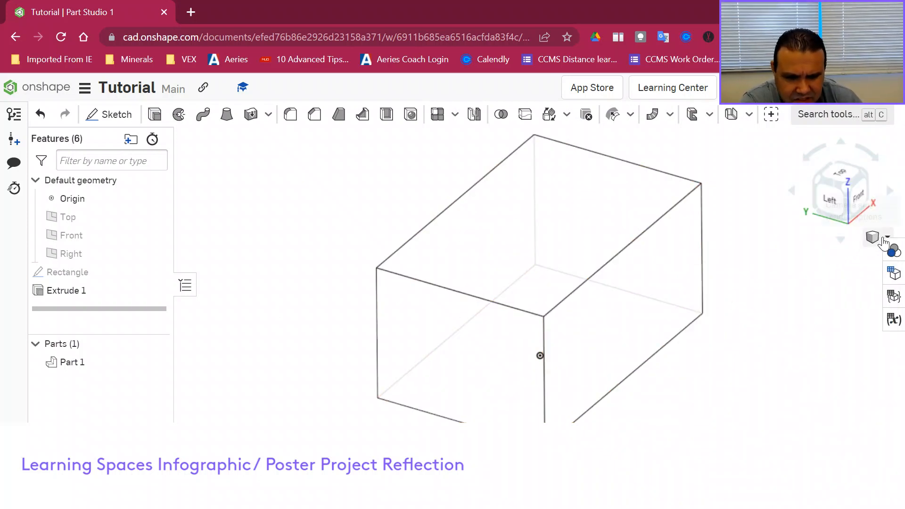
Switch the block's display style to Translucent.
click(872, 237)
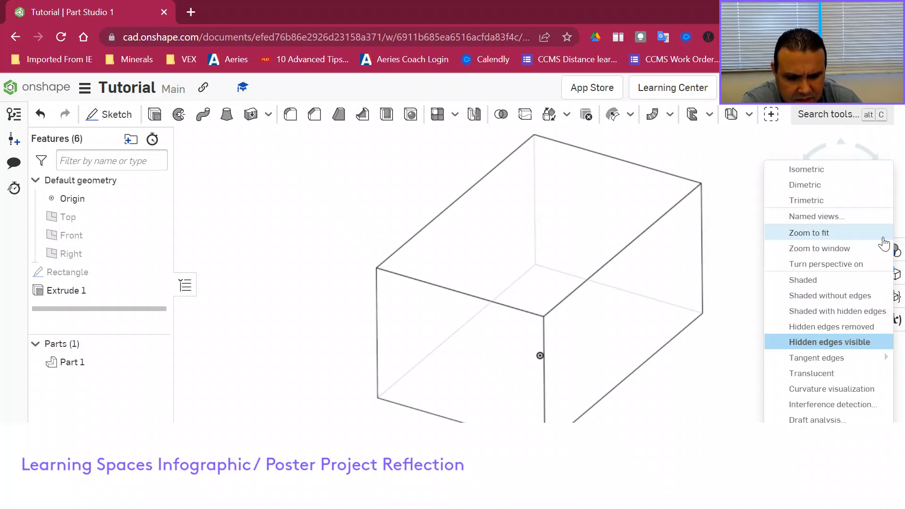
click(818, 374)
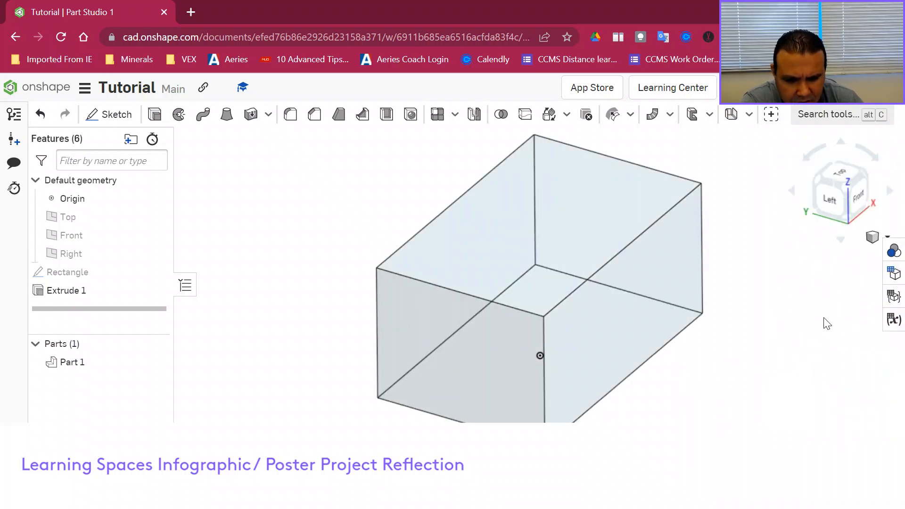
click(884, 236)
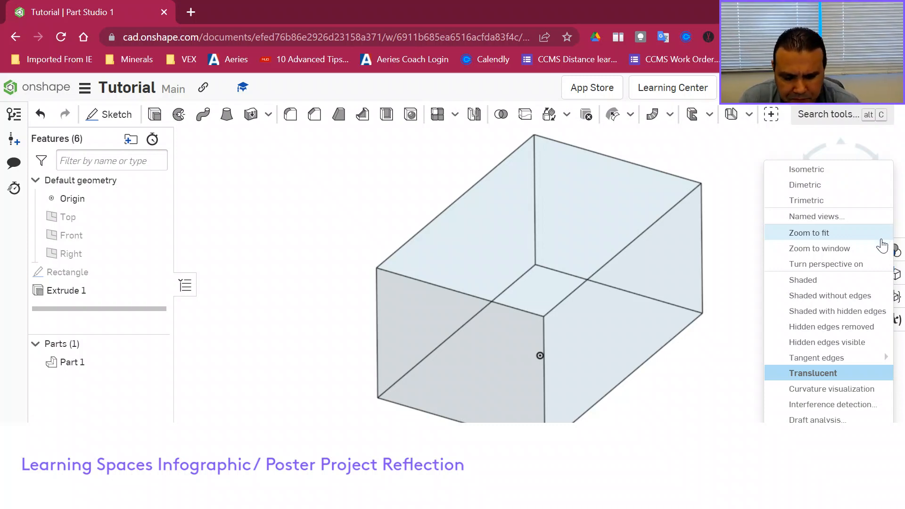
click(723, 188)
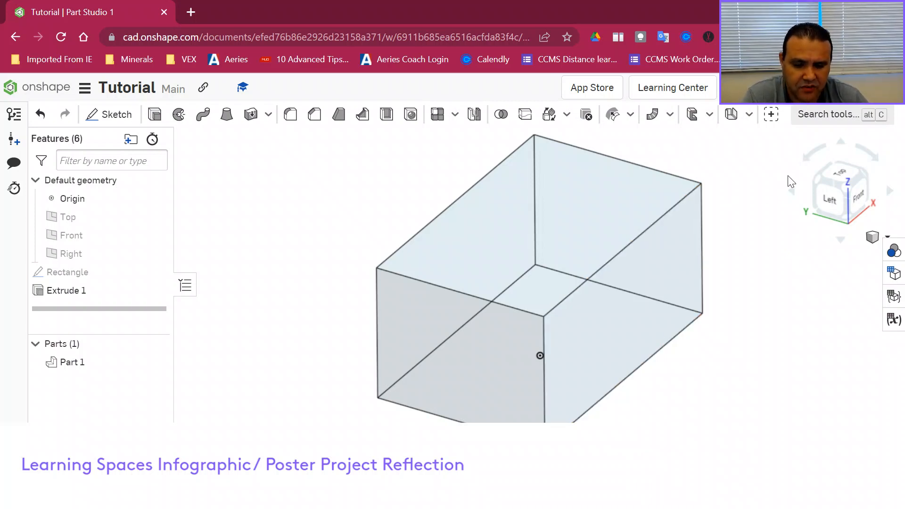
Search the tools for "extrude", clear the search, and check the recently used Sketch tool's description.
click(818, 116)
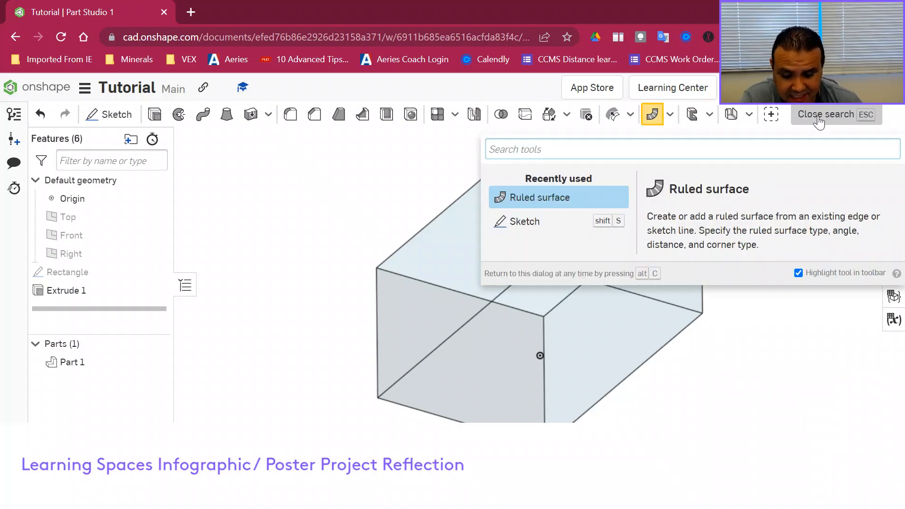
text(extrus)
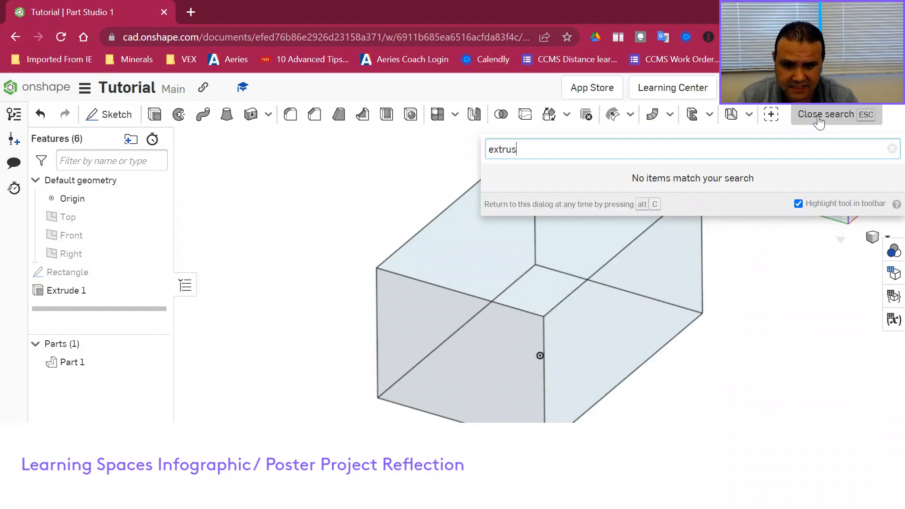
key(BackSpace)
text(de)
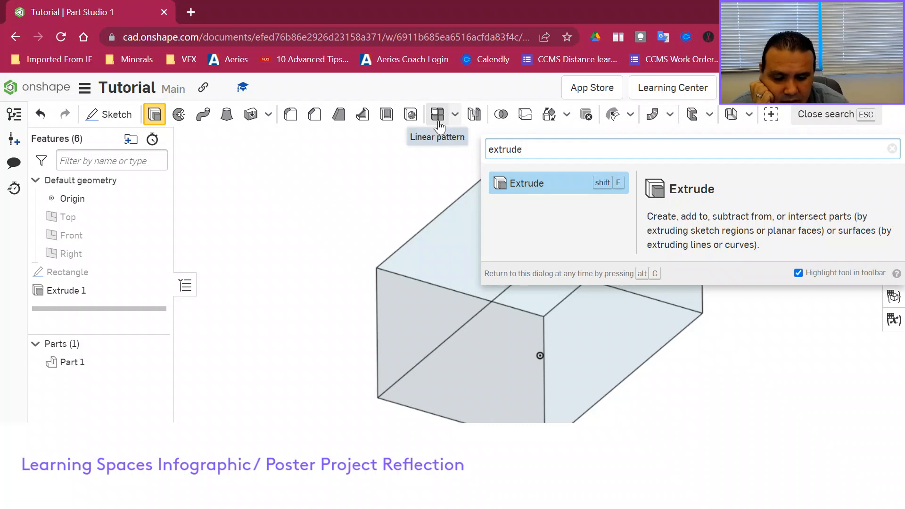
key(BackSpace)
key(BackSpace)
key(BackSpace)
key(BackSpace)
key(BackSpace)
key(BackSpace)
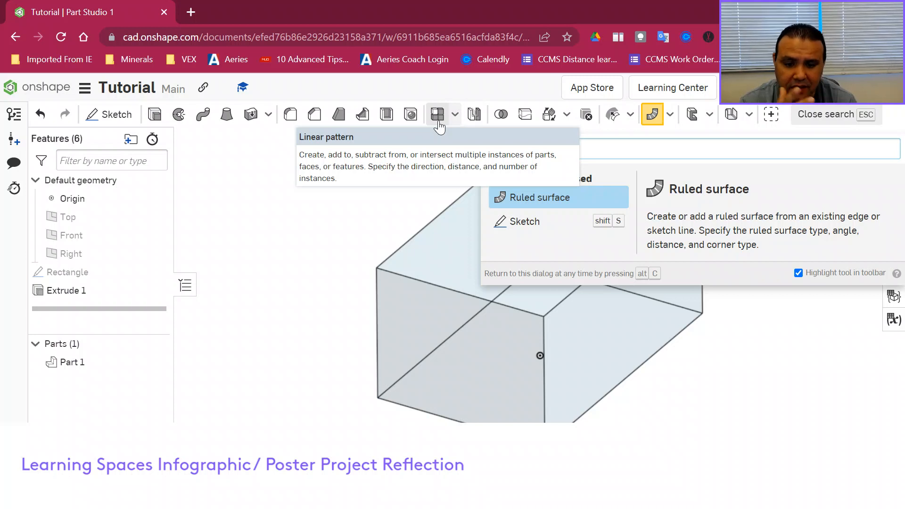
key(Down)
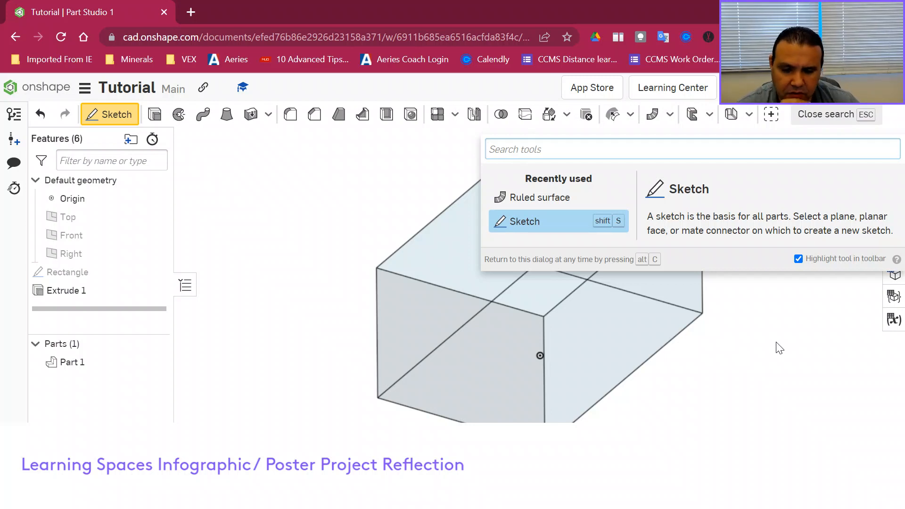
key(Escape)
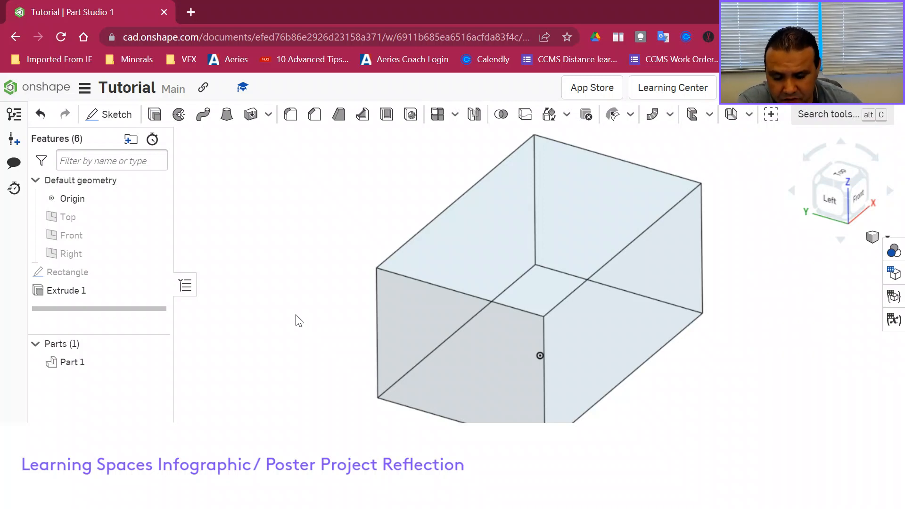
Start a sketch on the block's top face and try to project that face into the sketch.
click(522, 235)
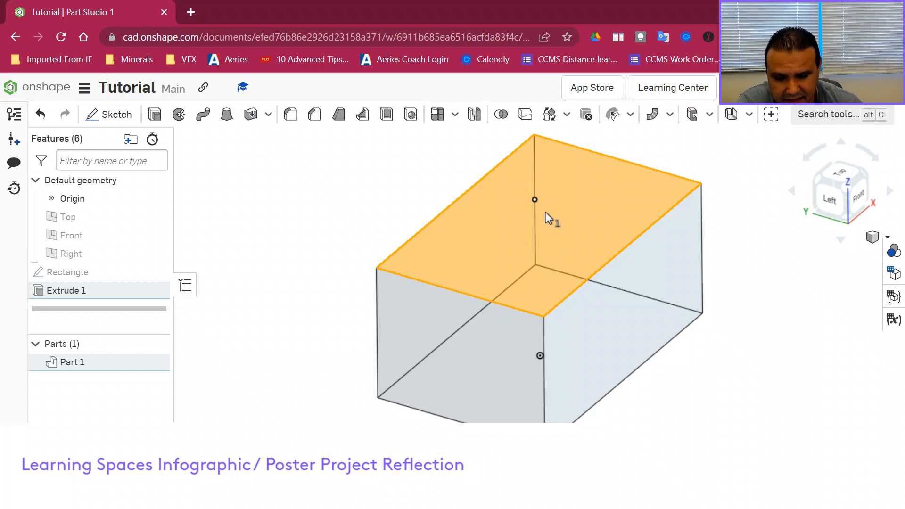
click(118, 115)
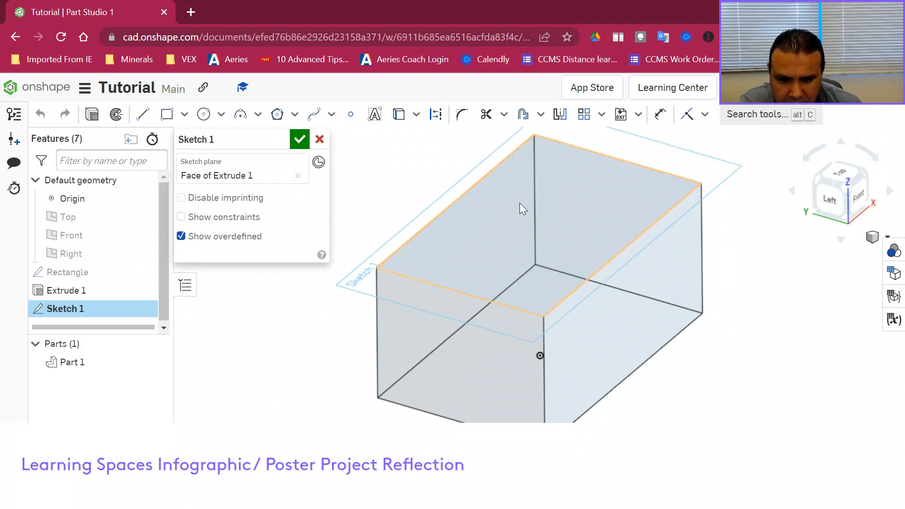
click(520, 217)
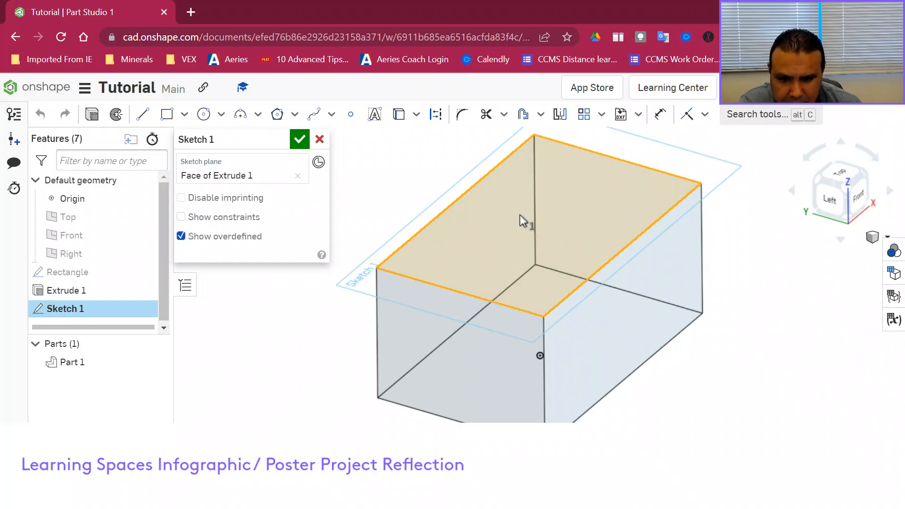
click(399, 116)
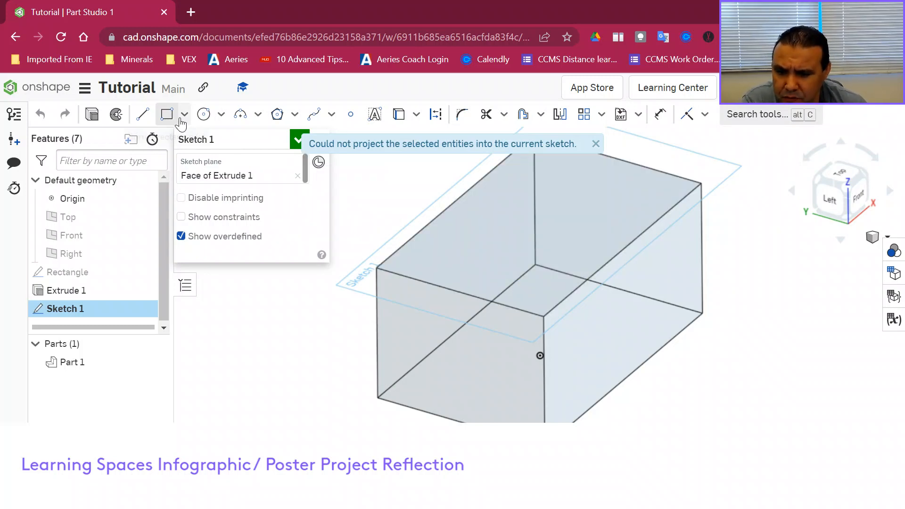
Sketch a narrow rectangle of about 18.6 by 4.8 mm on the block's top face and finish the sketch.
click(167, 115)
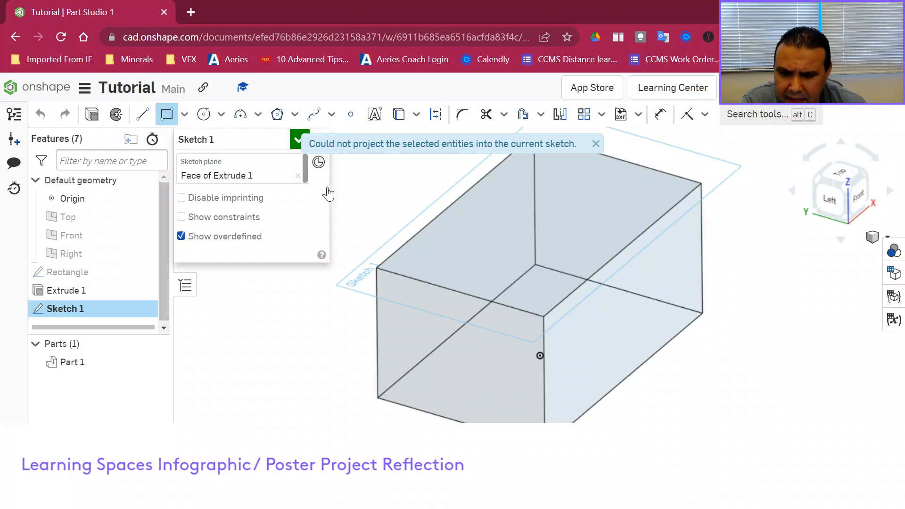
click(539, 226)
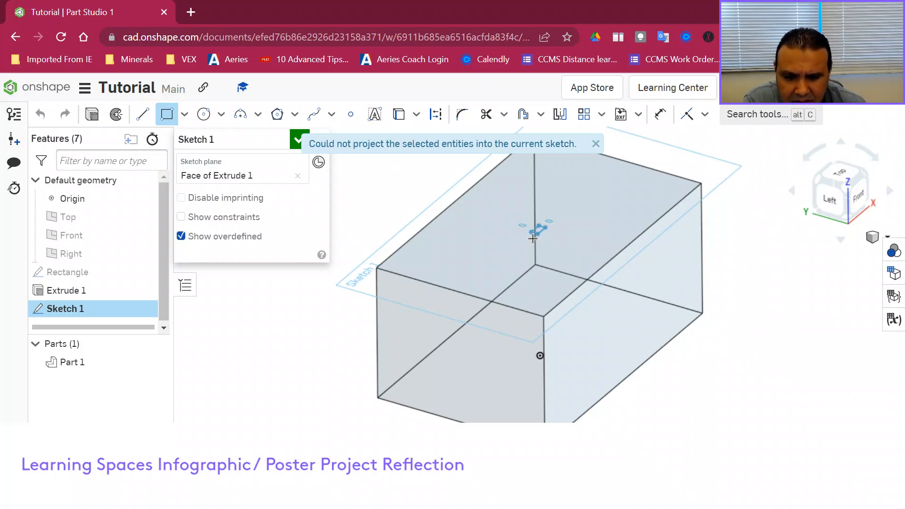
click(483, 218)
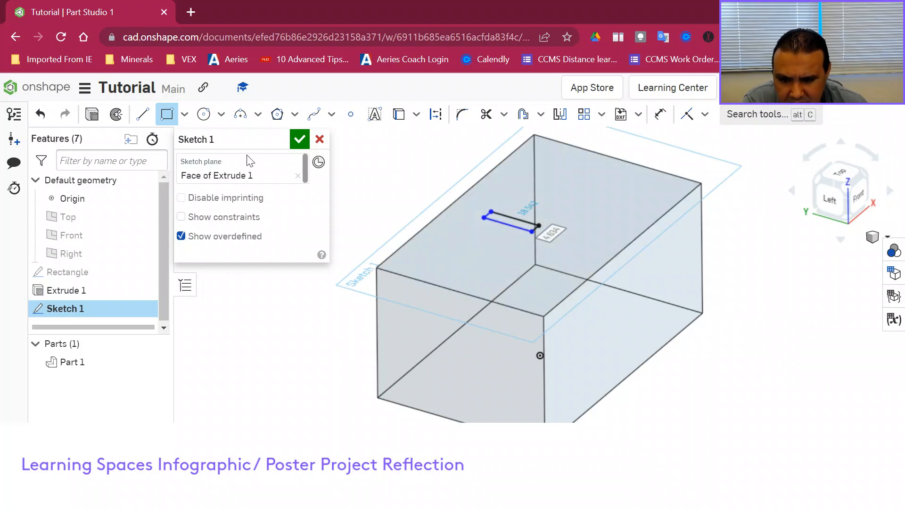
click(297, 138)
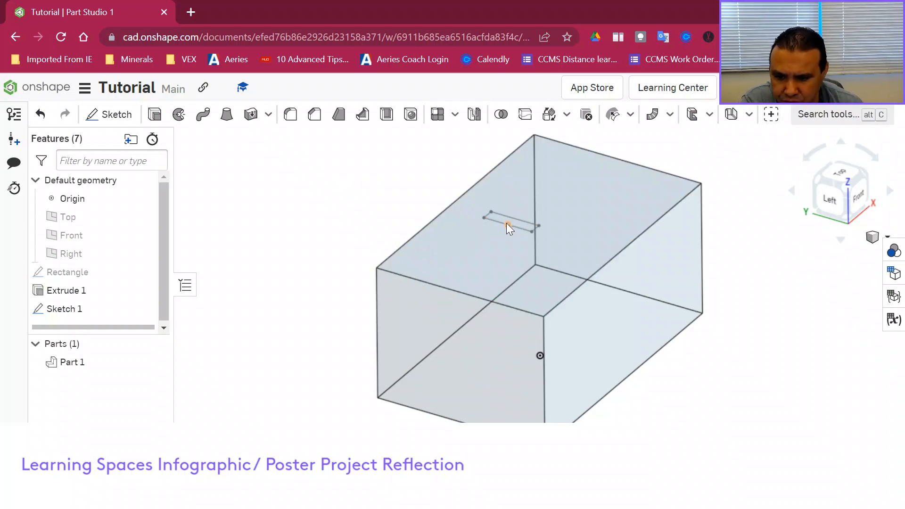
click(155, 114)
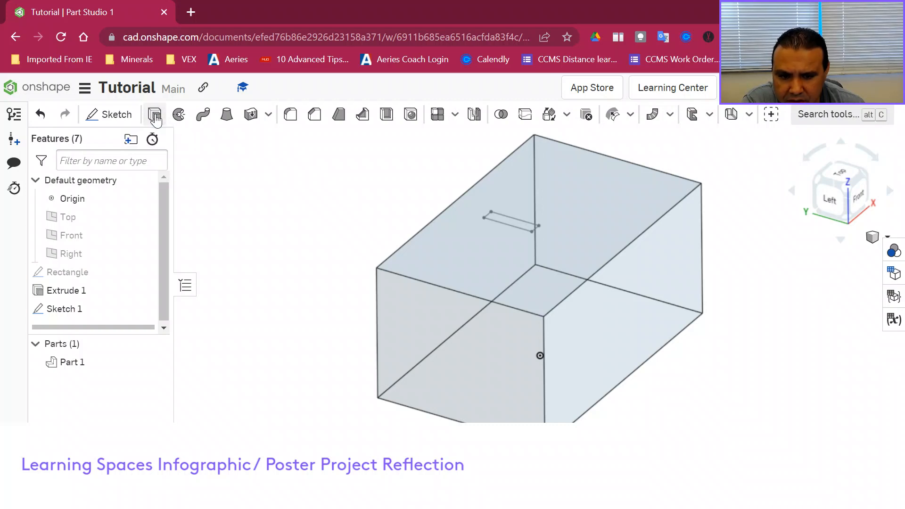
click(504, 224)
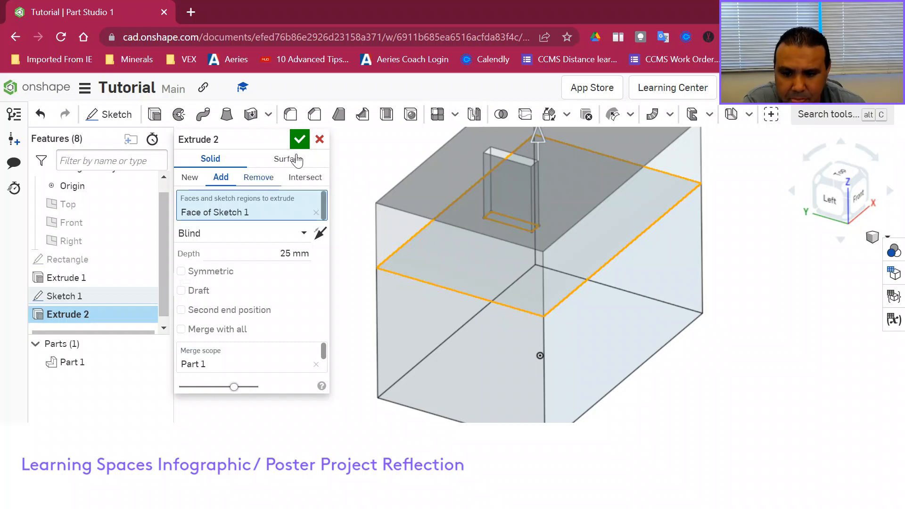
click(321, 140)
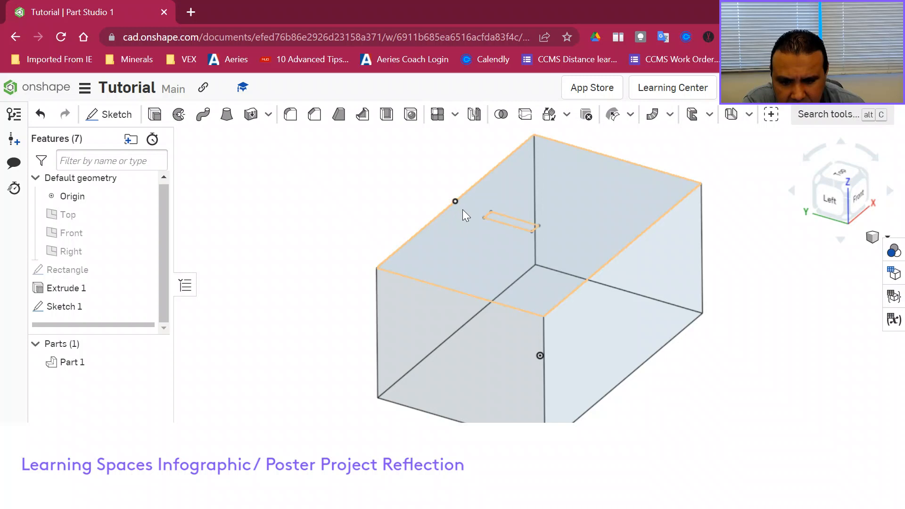
click(519, 219)
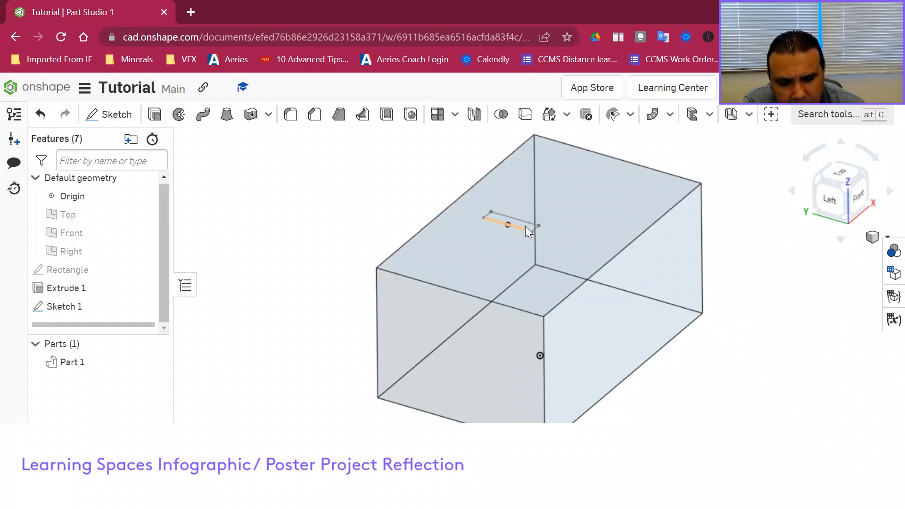
click(453, 220)
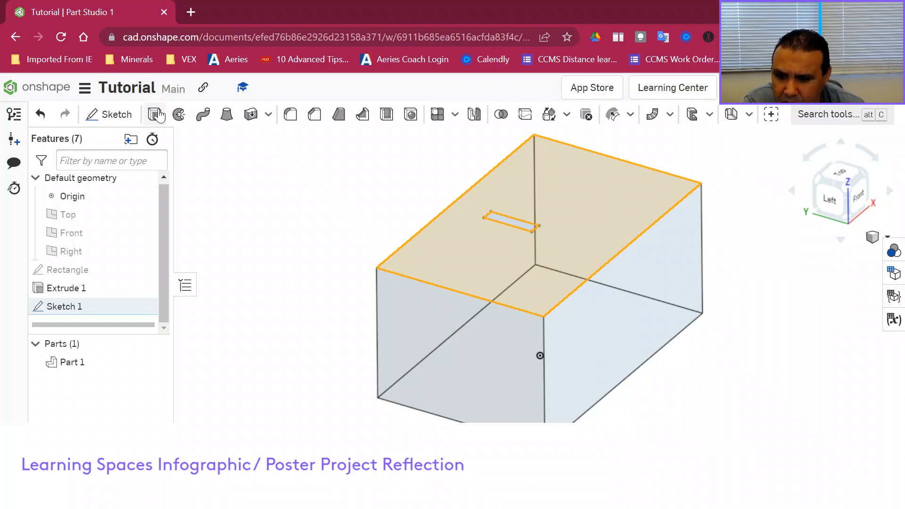
key(shift+e)
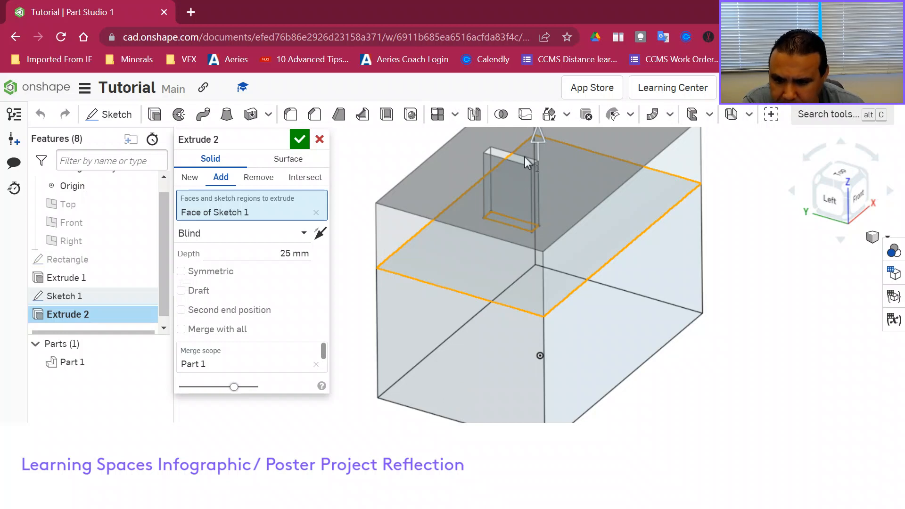
click(255, 179)
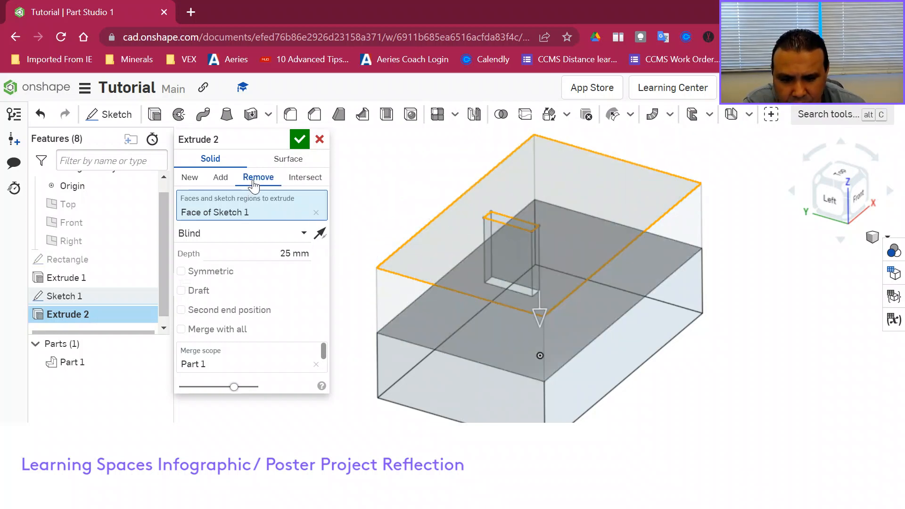
click(194, 178)
click(303, 178)
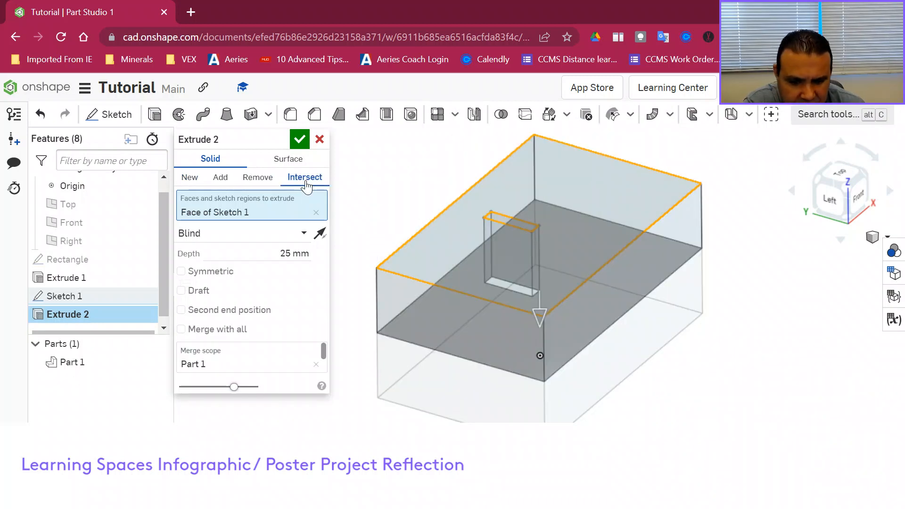
mouse_move(587, 289)
middle_down()
mouse_move(555, 275)
mouse_move(581, 289)
middle_up()
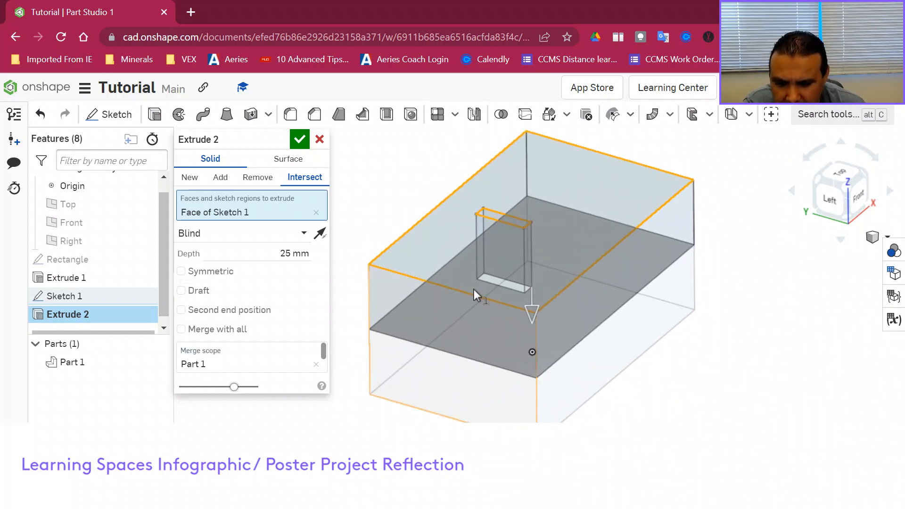
click(303, 233)
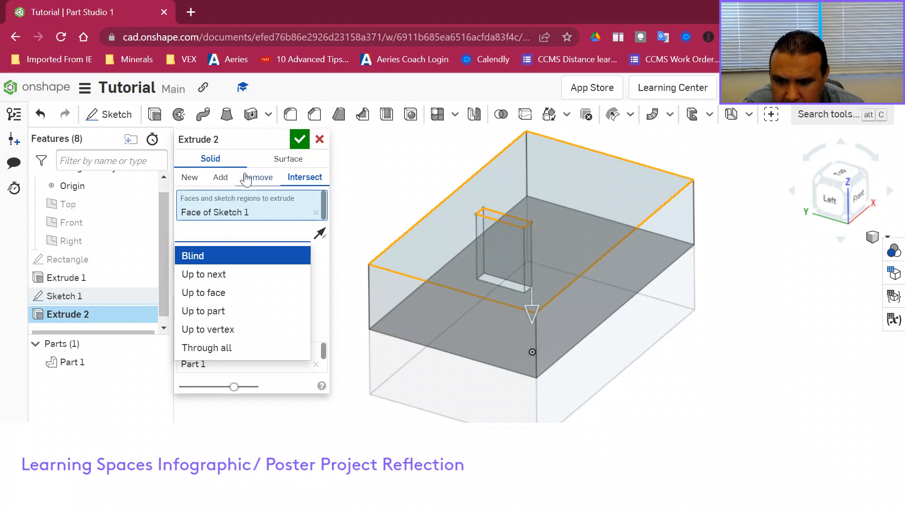
click(232, 178)
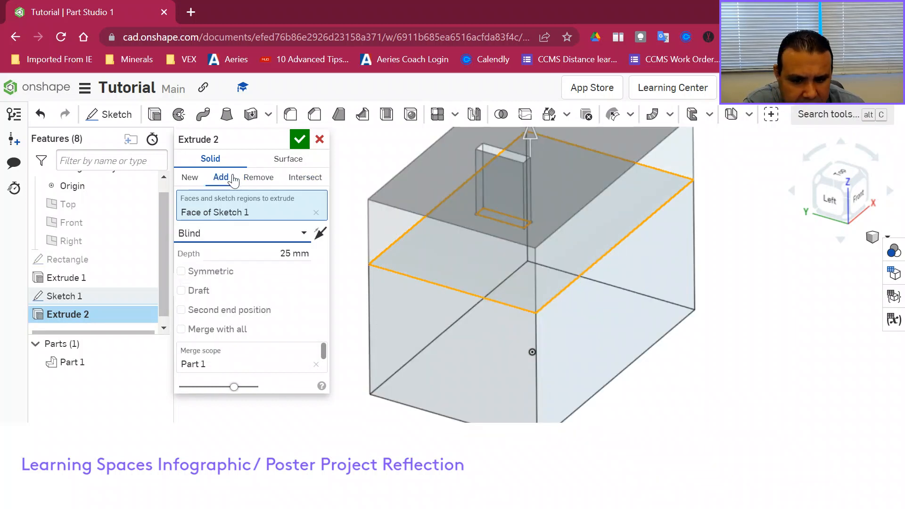
click(316, 213)
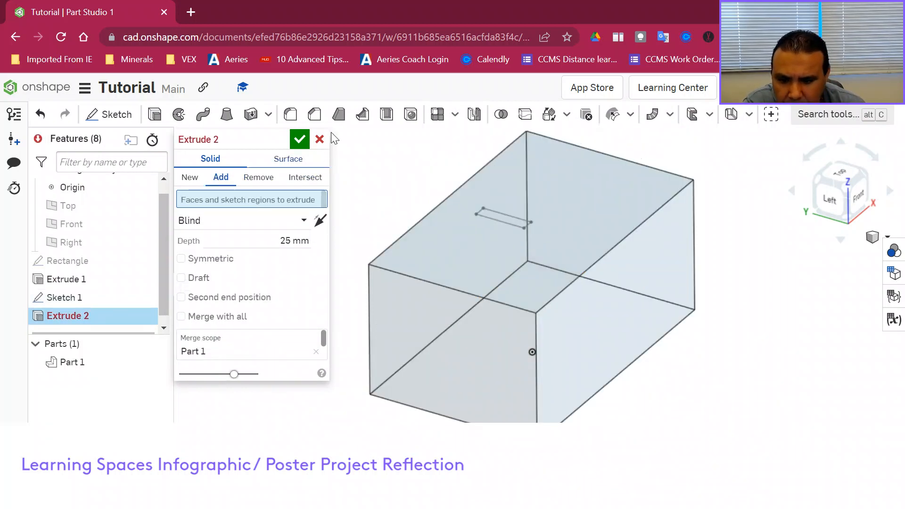
click(496, 216)
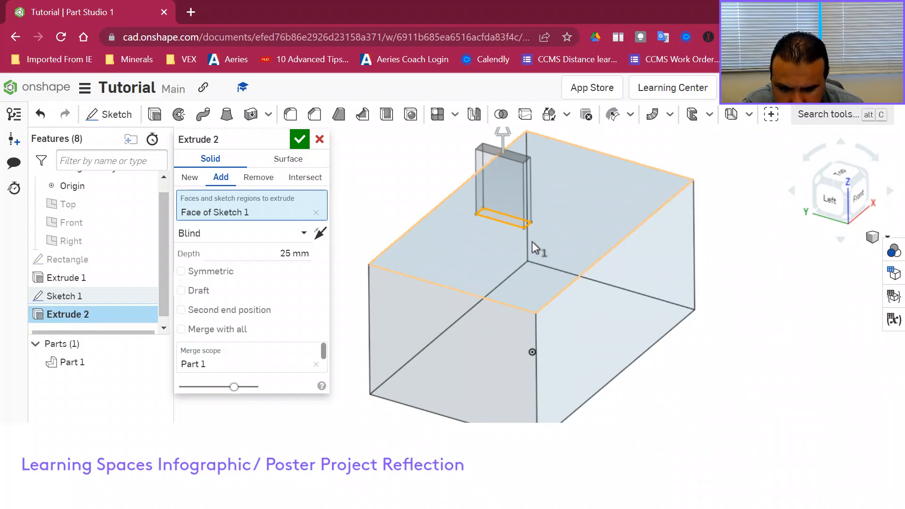
click(319, 139)
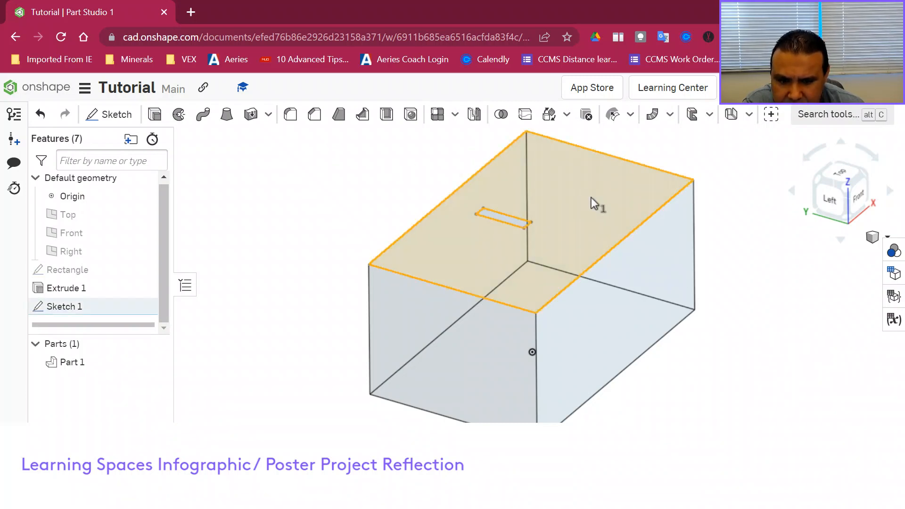
Extrude only the narrow sketched rectangle 25 mm up from the block's top face, adding it to Part 1.
click(510, 222)
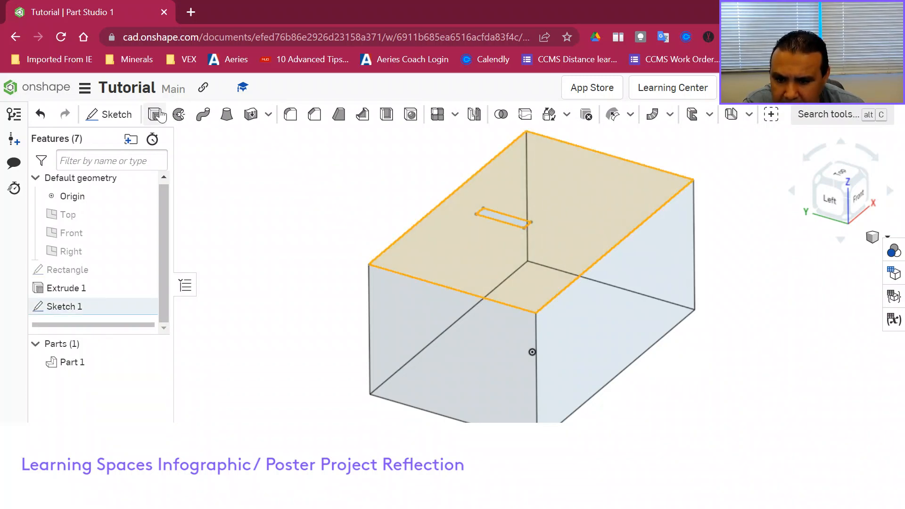
click(155, 115)
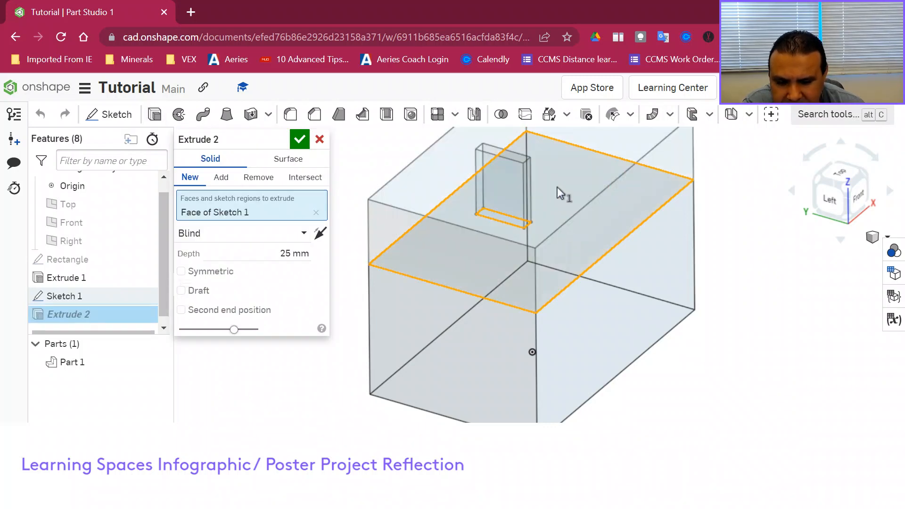
click(601, 178)
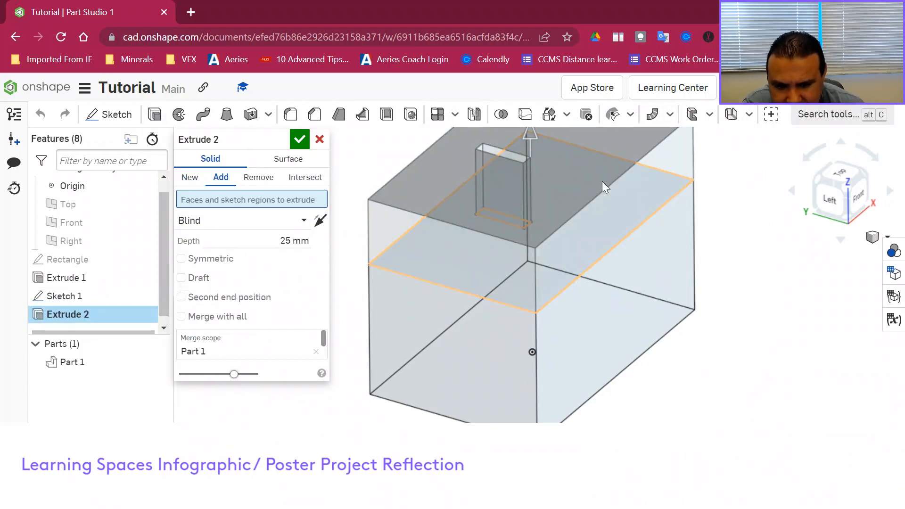
click(501, 213)
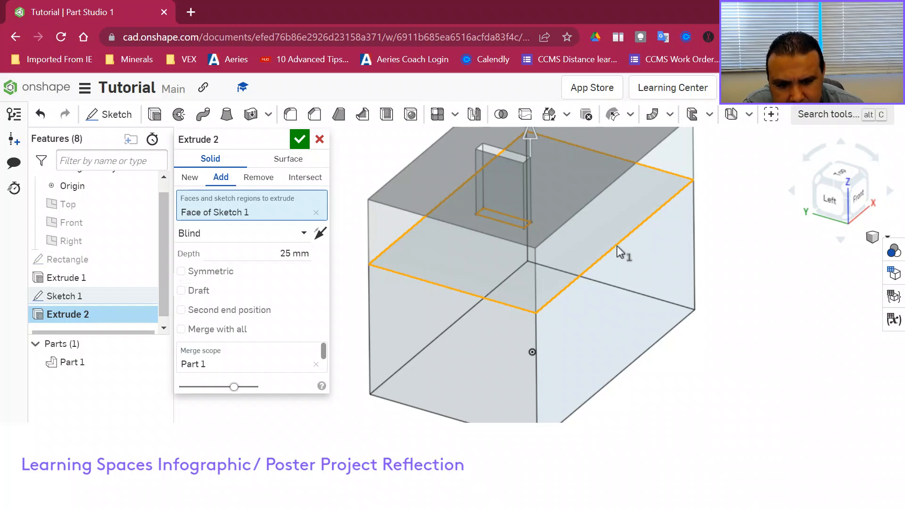
click(470, 209)
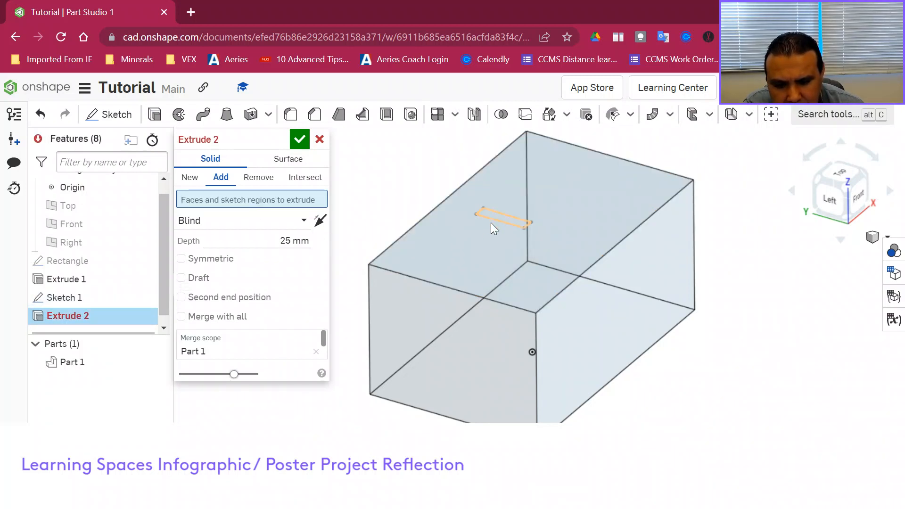
click(501, 213)
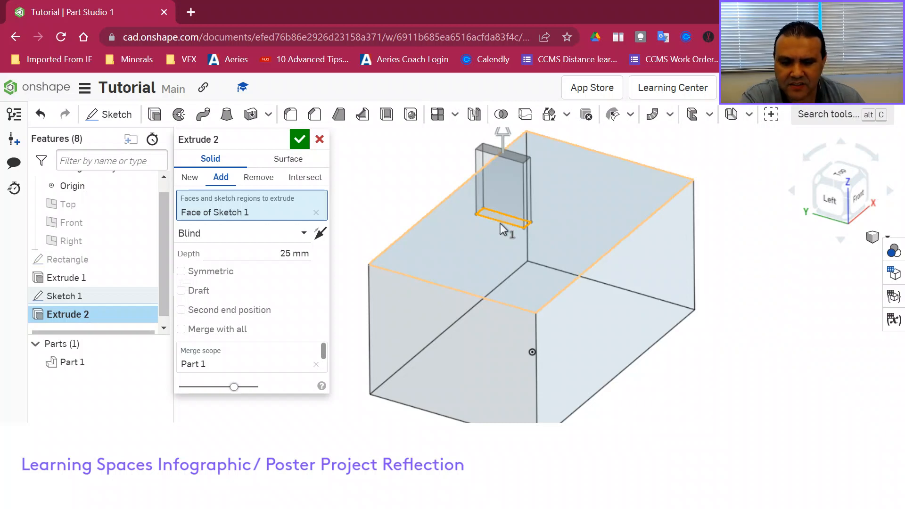
click(299, 139)
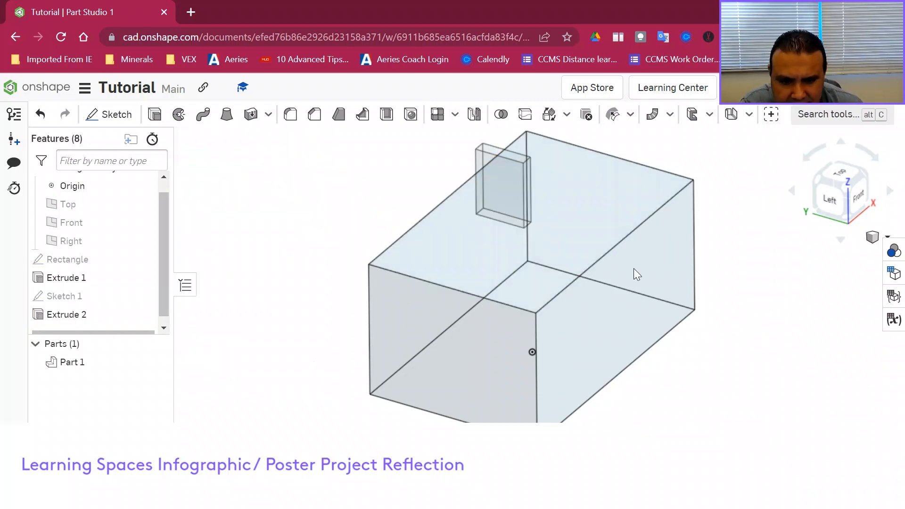
click(477, 169)
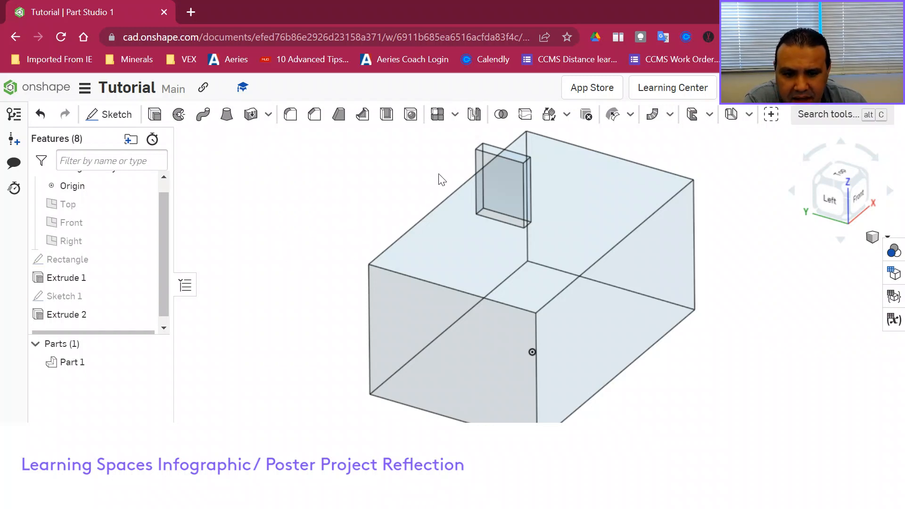
click(179, 115)
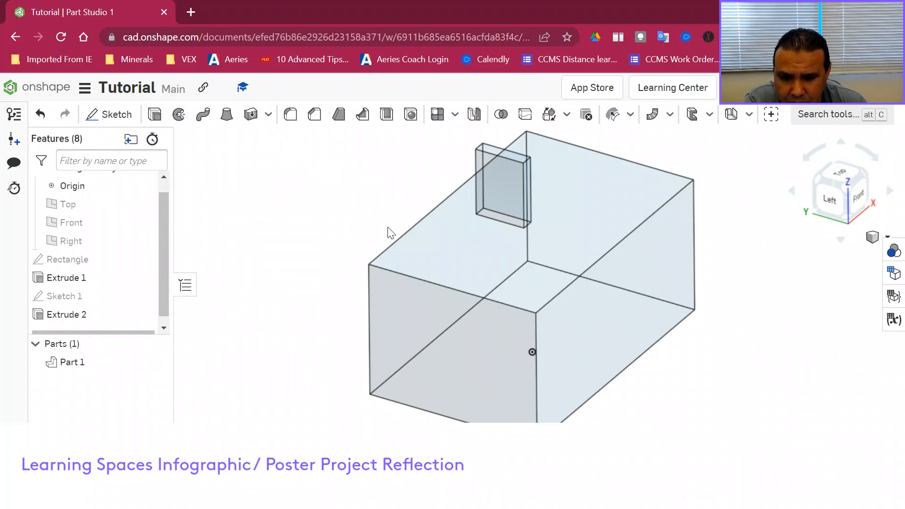
click(519, 185)
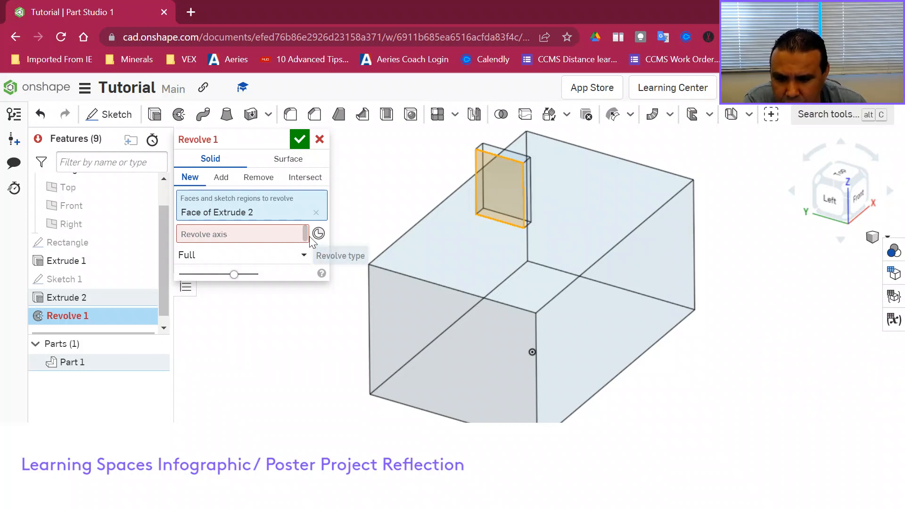
click(291, 236)
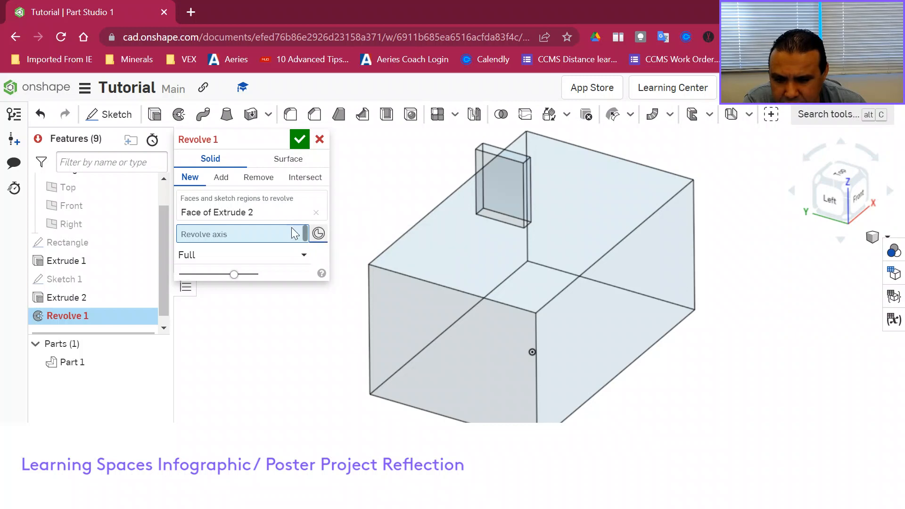
click(522, 183)
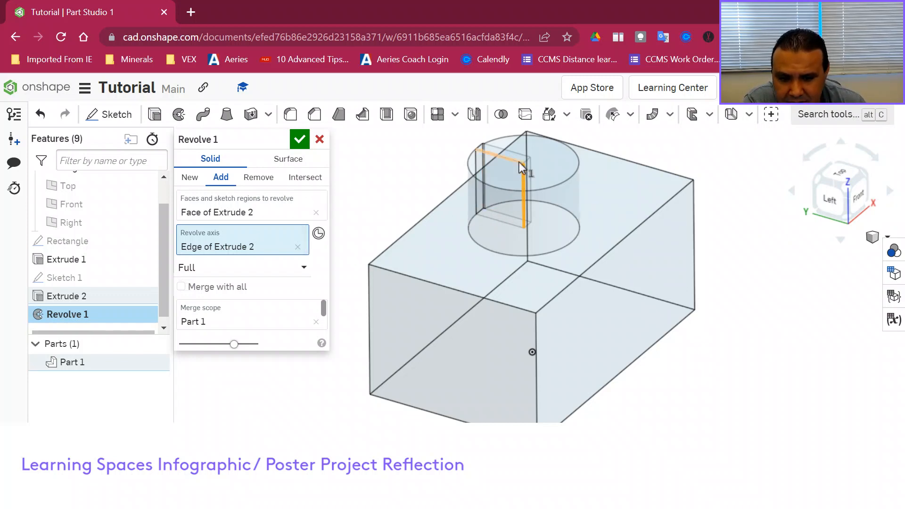
click(319, 140)
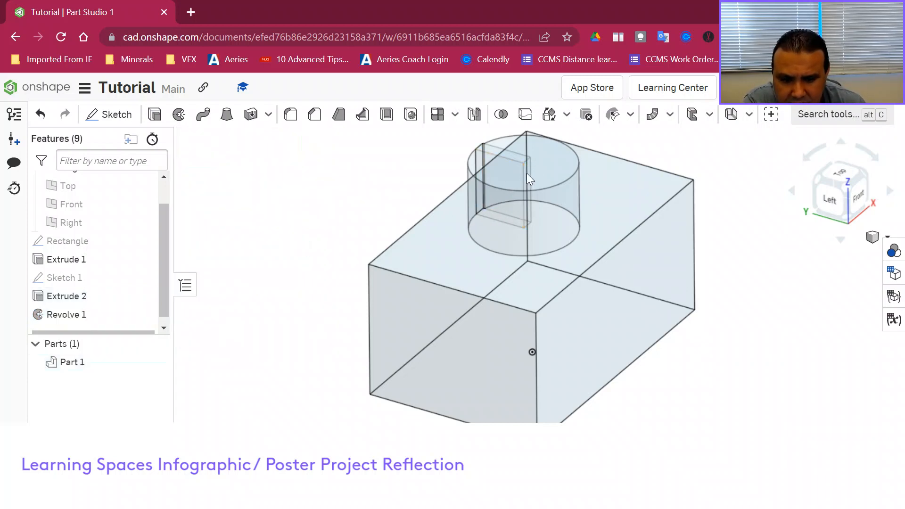
Revolve the thin extrusion's broad left-facing side a full turn about its vertical edge nearest the block's front, adding it to Part 1.
click(179, 114)
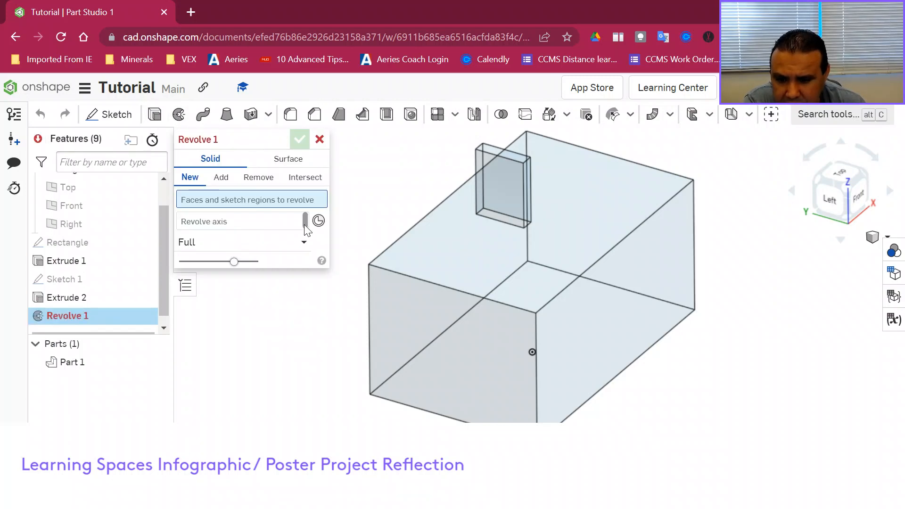
click(262, 227)
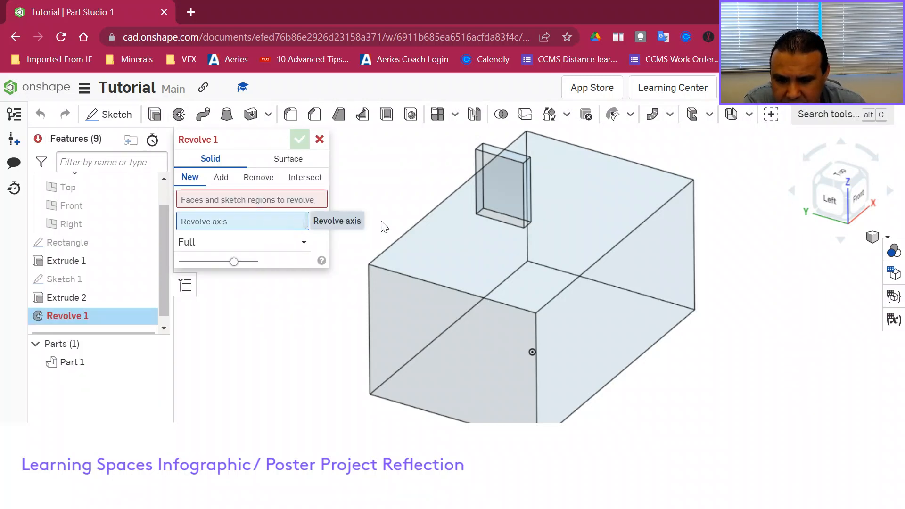
click(522, 184)
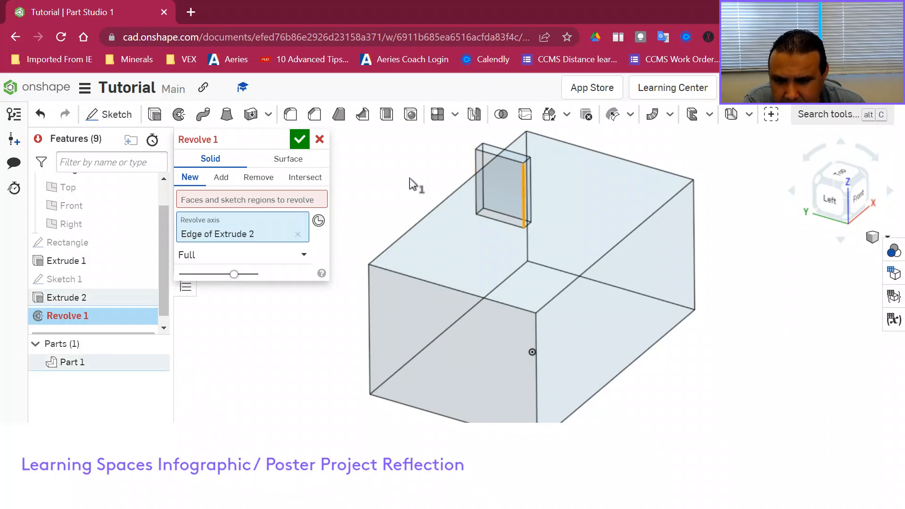
click(238, 199)
click(503, 175)
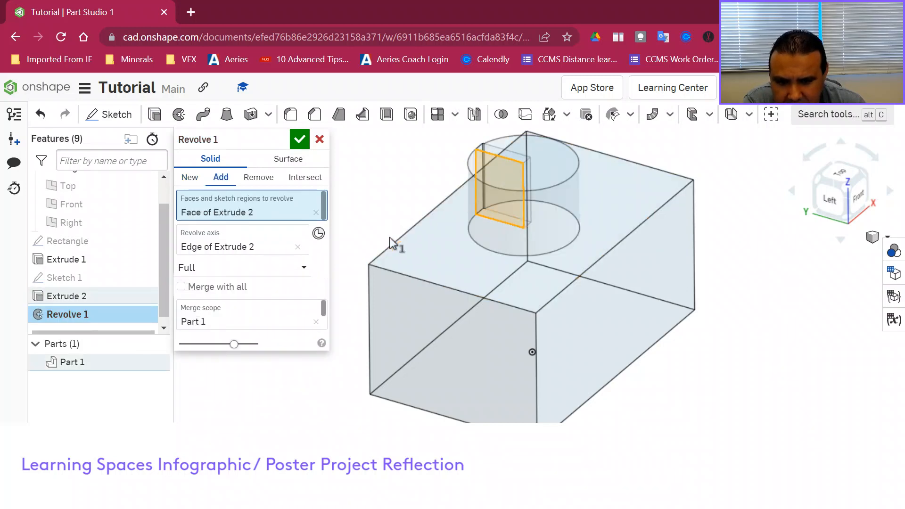
click(296, 140)
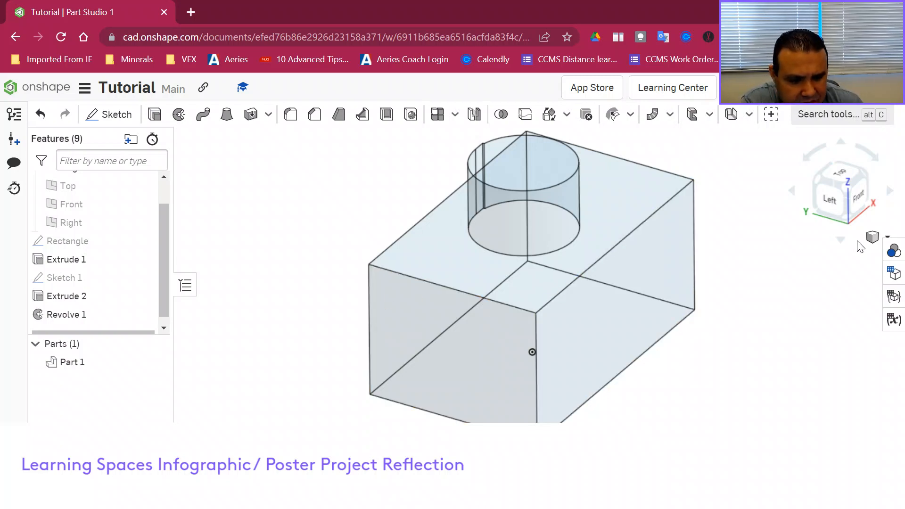
Switch the model's display style to Shaded.
click(881, 239)
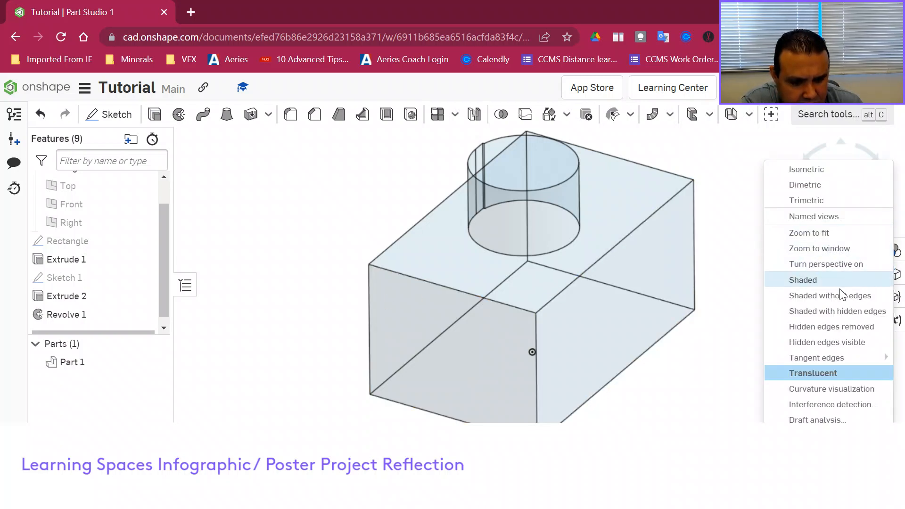
click(814, 280)
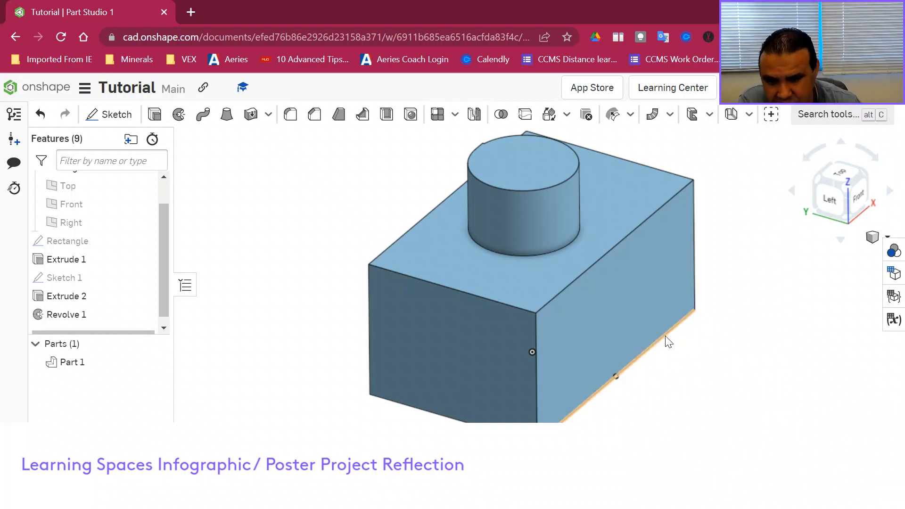
click(622, 320)
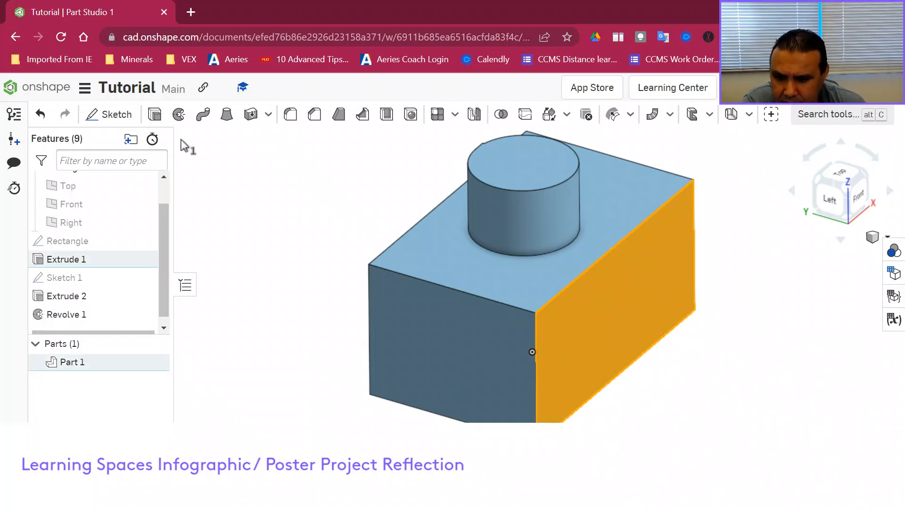
click(118, 120)
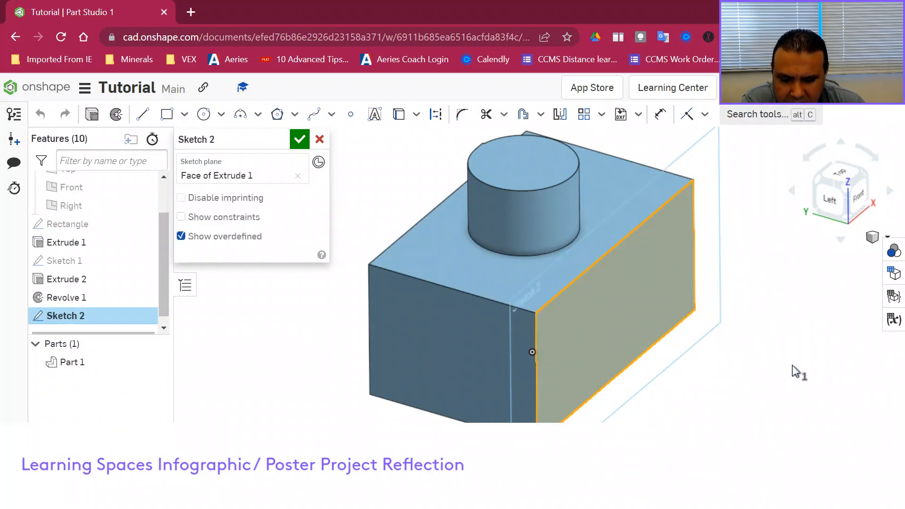
click(184, 115)
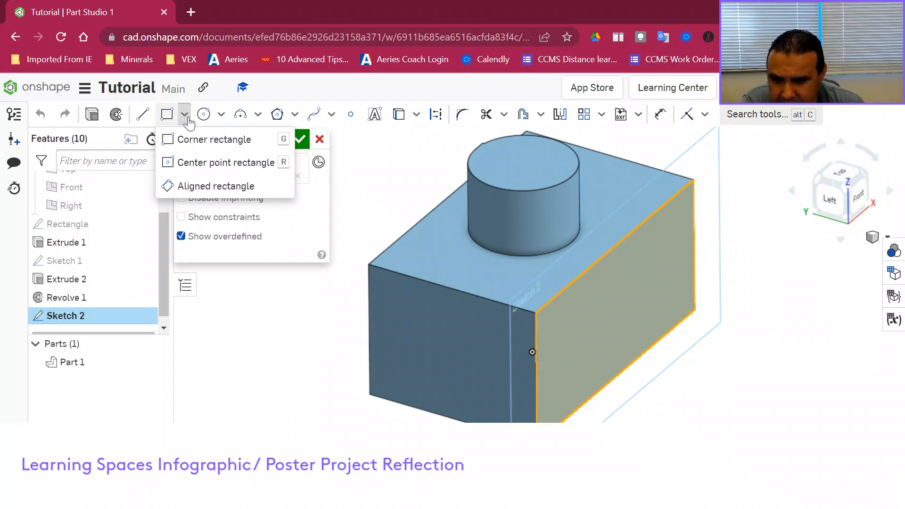
click(295, 115)
click(278, 117)
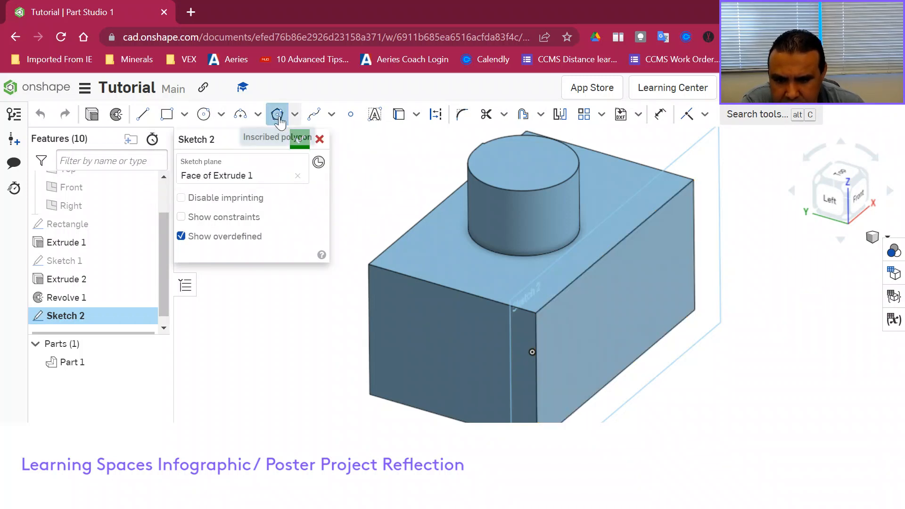
click(617, 315)
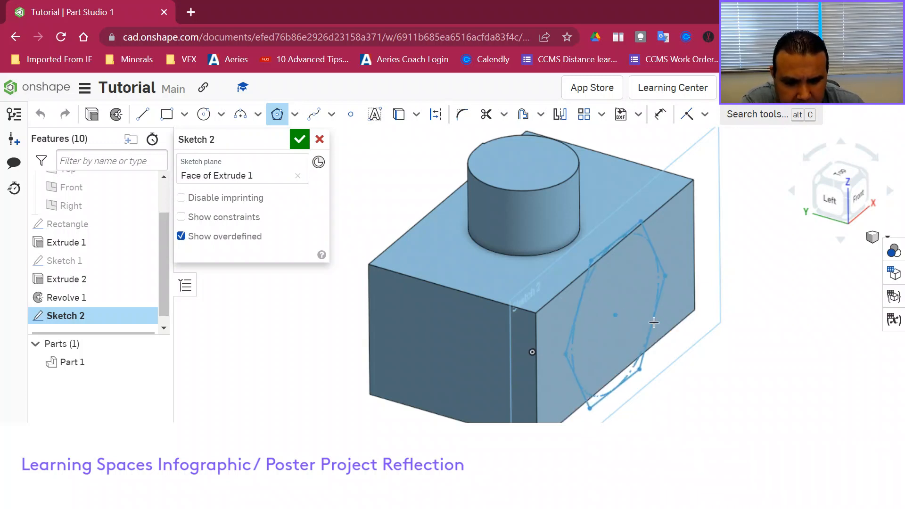
key(Escape)
click(615, 314)
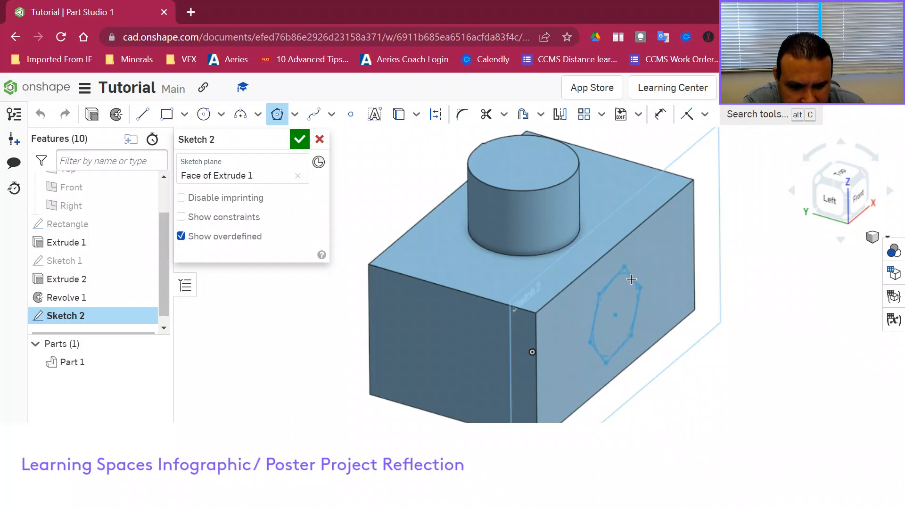
click(635, 279)
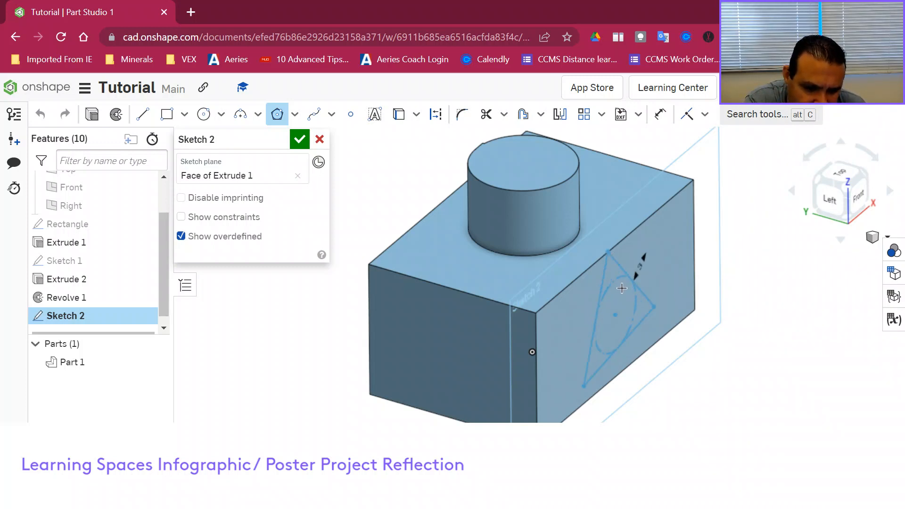
click(621, 288)
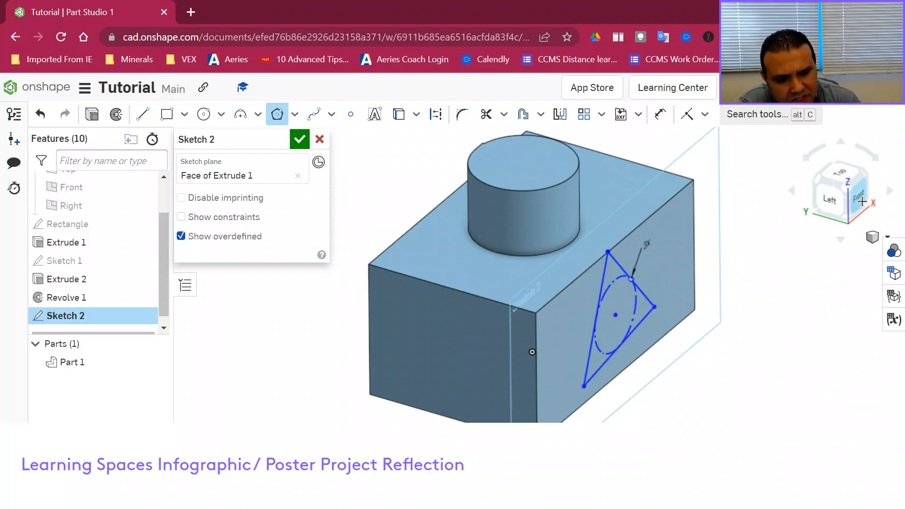
click(861, 202)
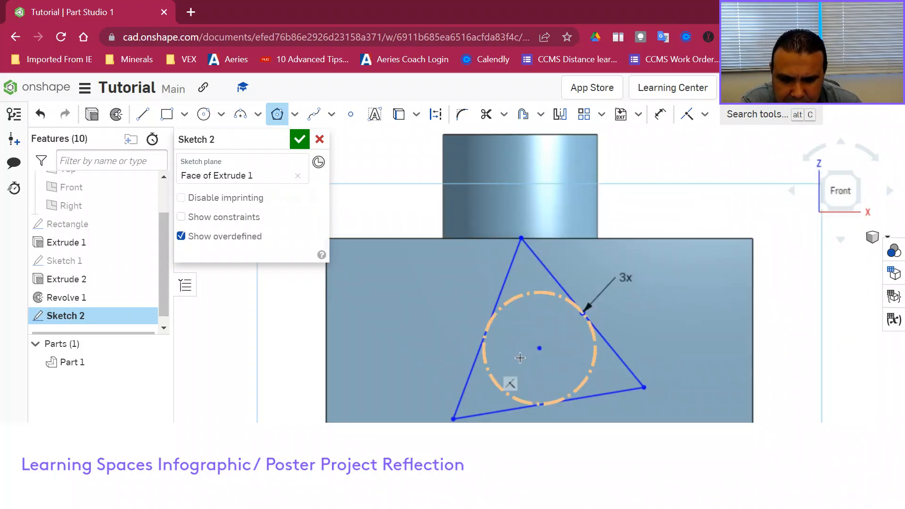
click(320, 140)
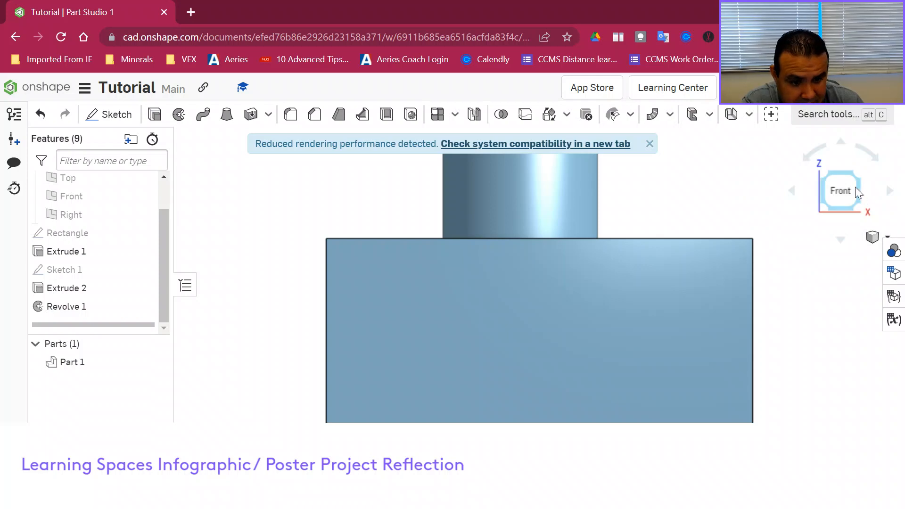
Sketch a three-sided polygon around a construction circle, centred on the lower middle of the block's front face, and finish the sketch.
click(824, 172)
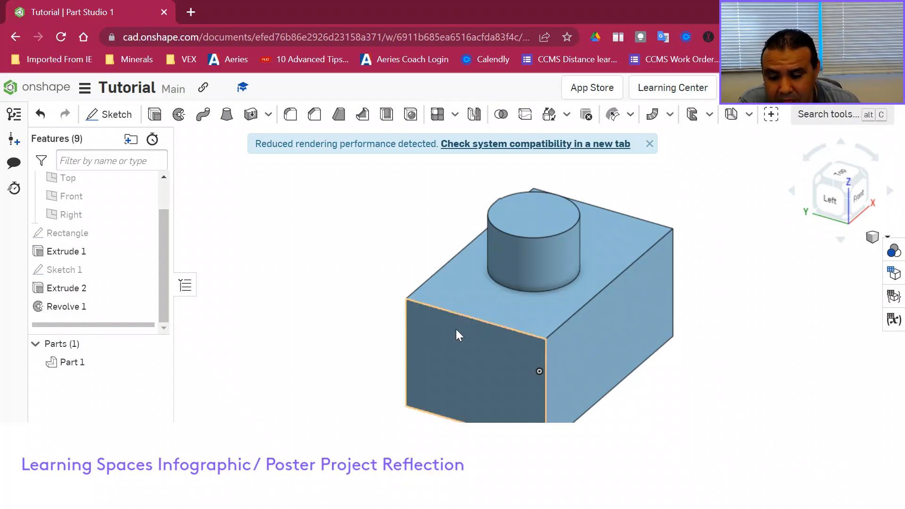
click(589, 312)
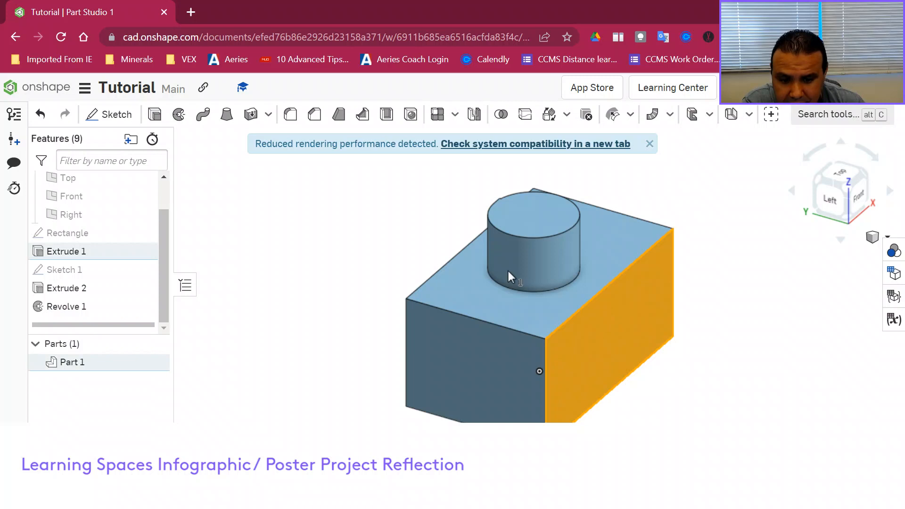
click(113, 114)
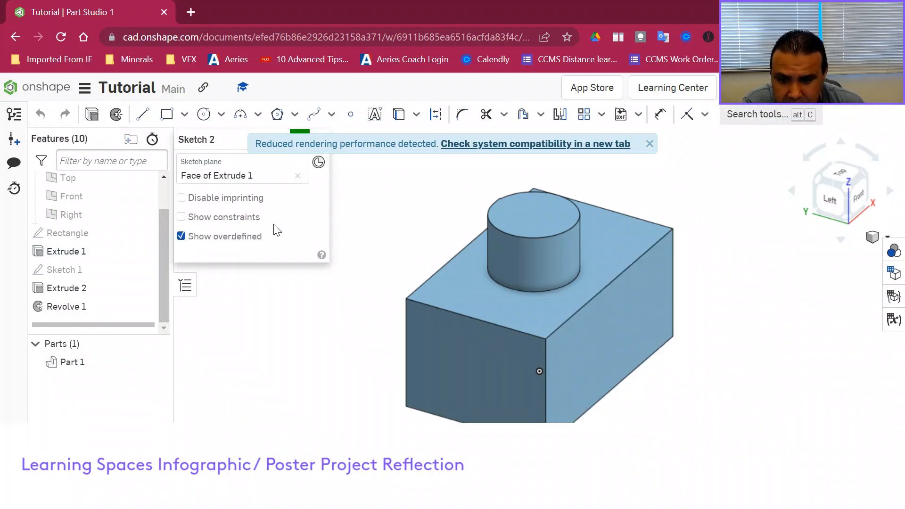
click(277, 114)
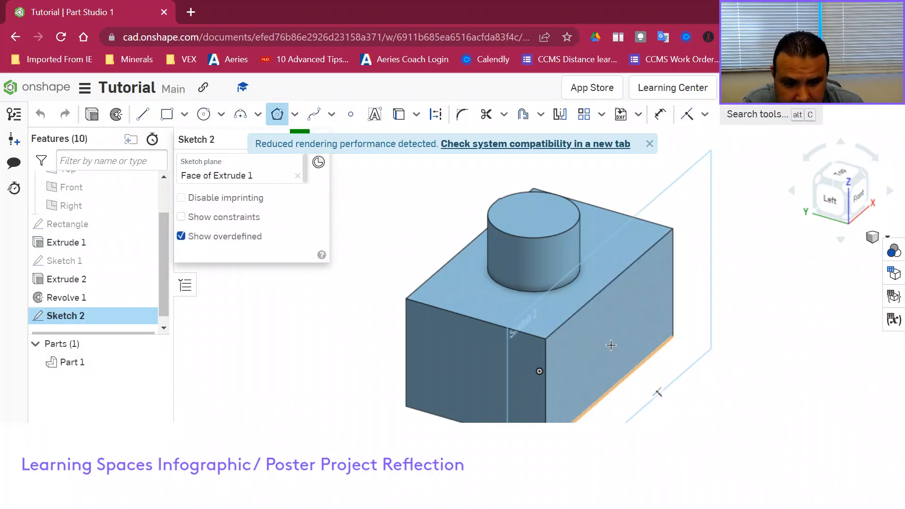
click(616, 346)
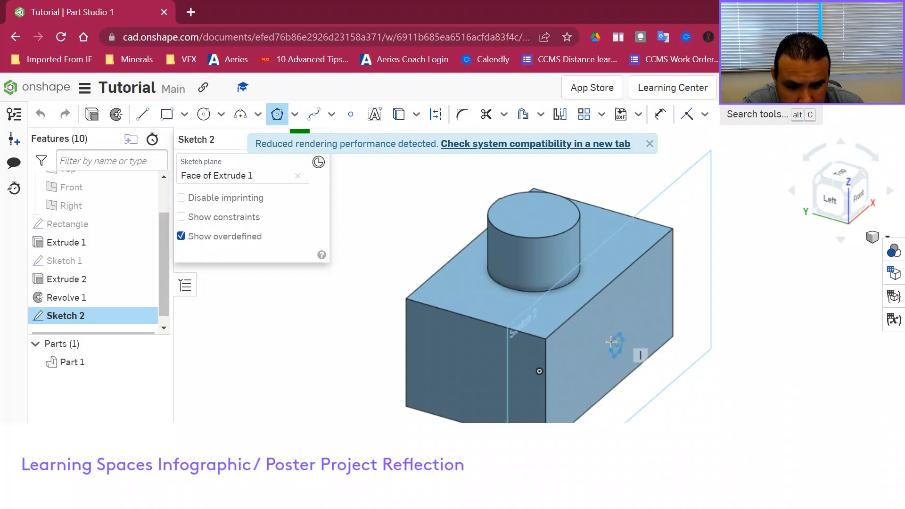
click(627, 321)
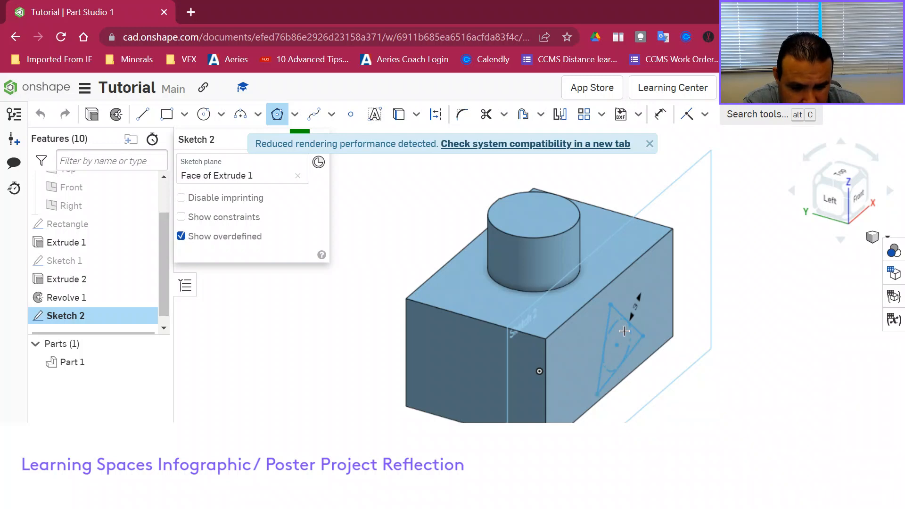
click(624, 331)
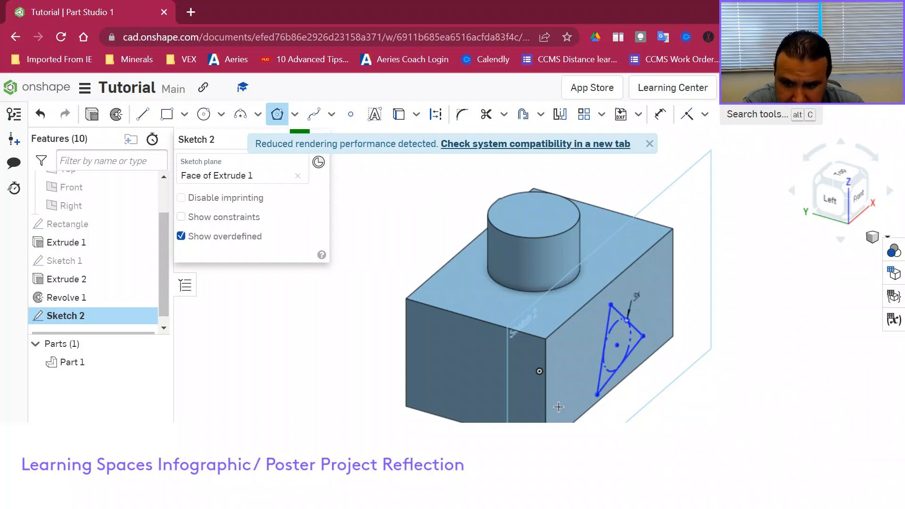
click(300, 134)
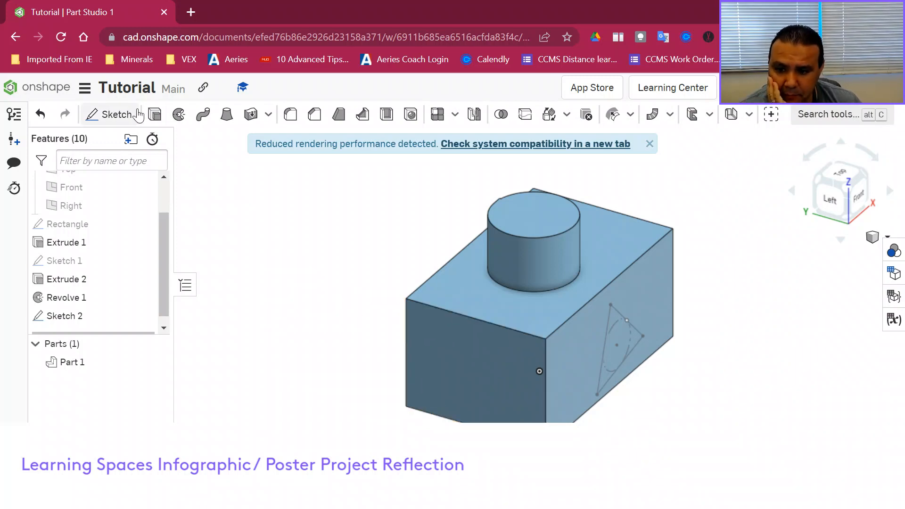
Start a surface extrude of the triangle's three sketched edges and pull it inward into the block.
click(632, 328)
click(608, 326)
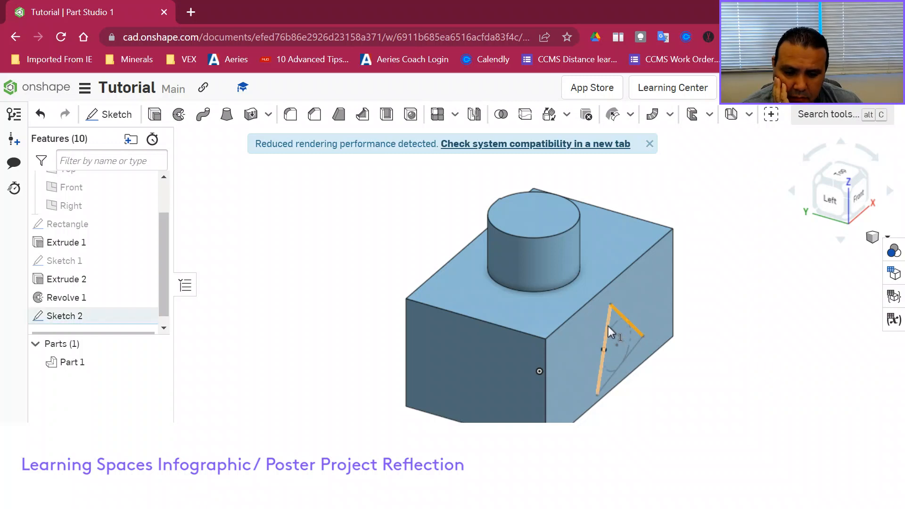
click(631, 349)
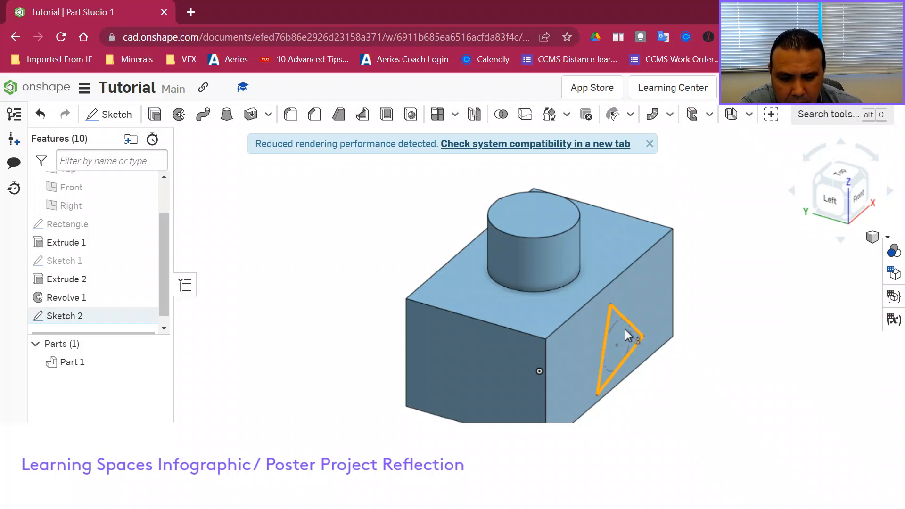
click(157, 116)
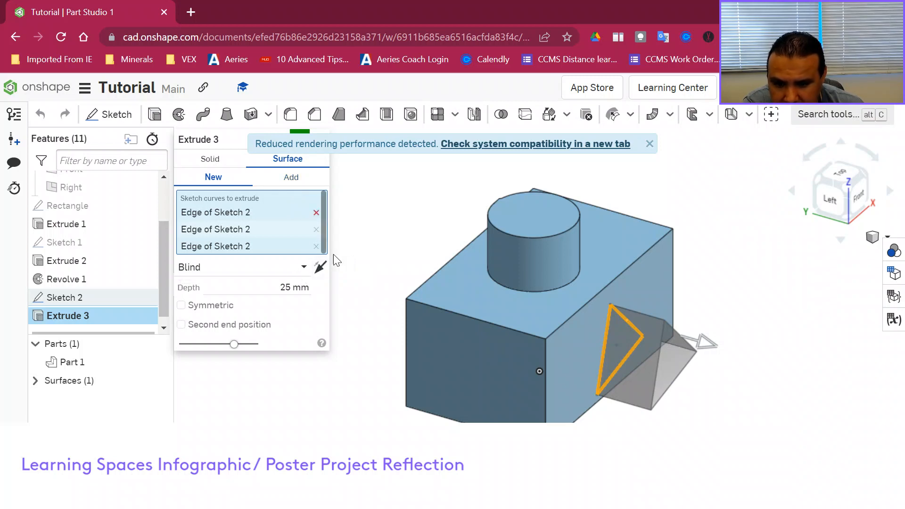
drag(700, 342, 568, 327)
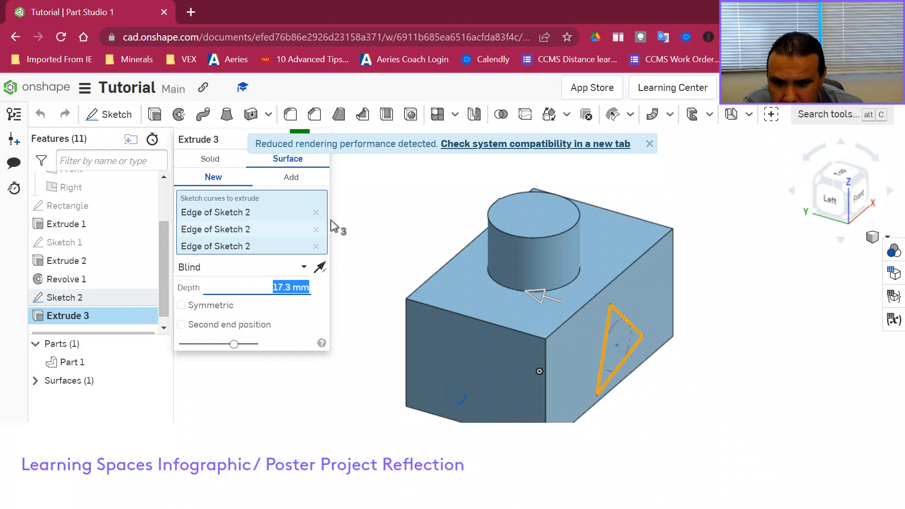
Change the extrude to a solid Remove of the triangular sketch region, 25 mm deep into Part 1, and dismiss the rendering performance notice.
click(212, 160)
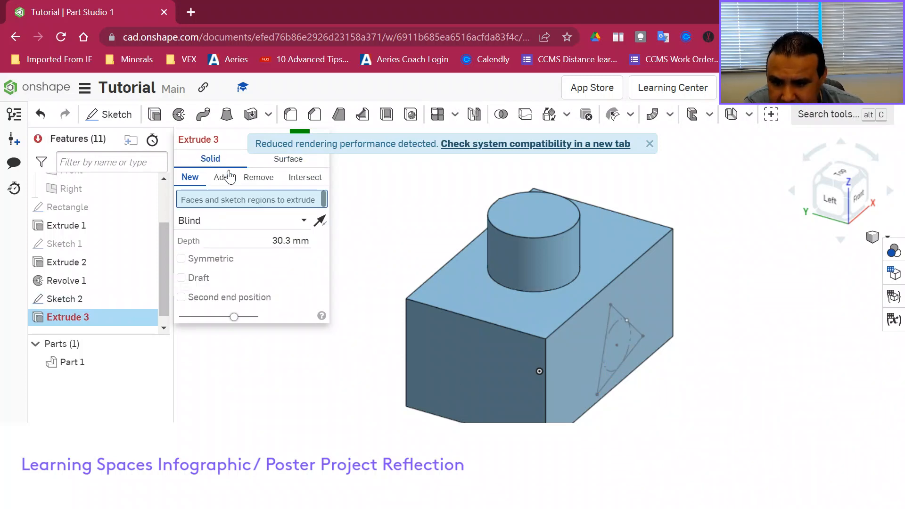
click(267, 183)
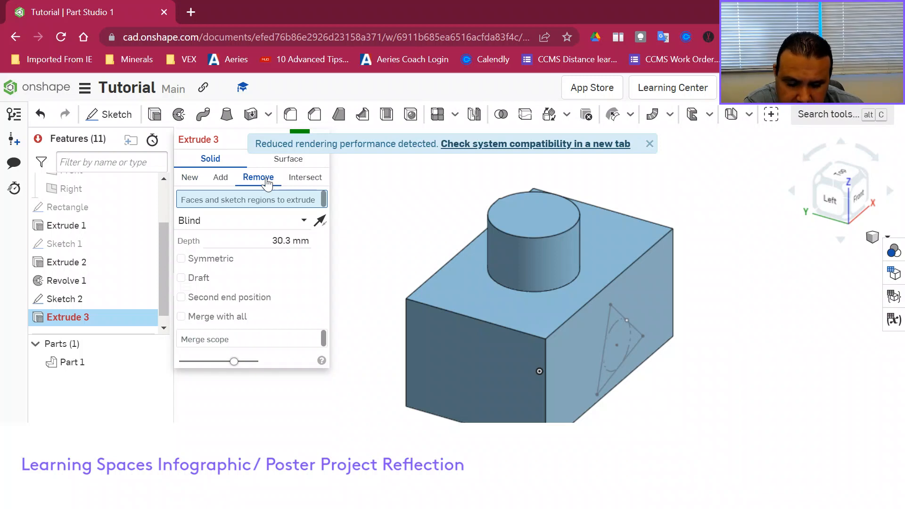
click(628, 331)
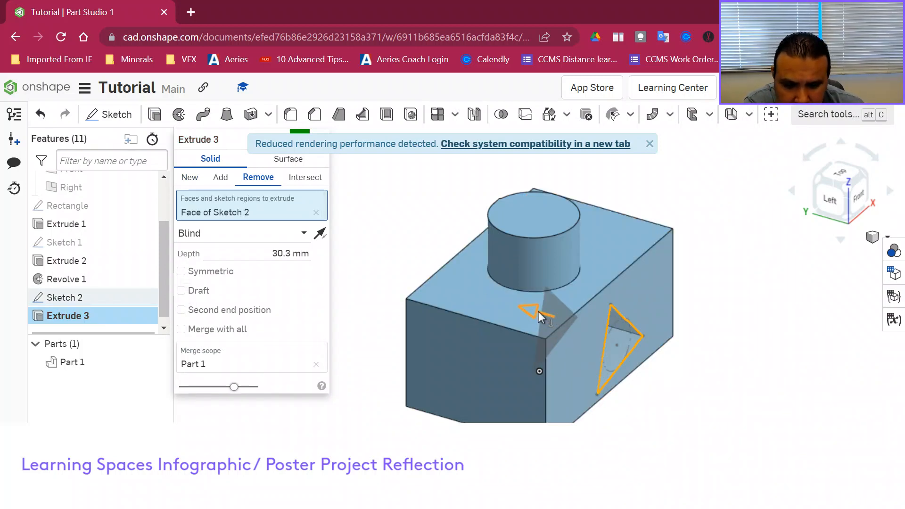
drag(563, 316, 552, 314)
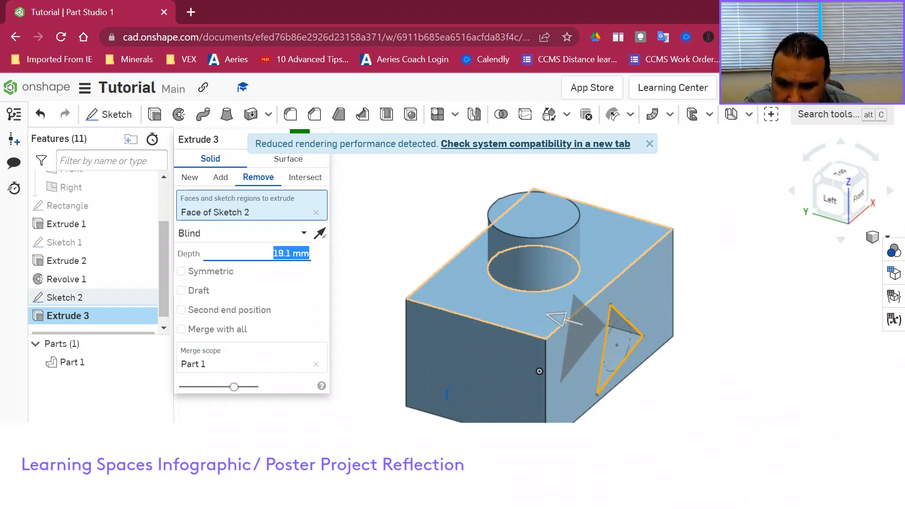
text(25)
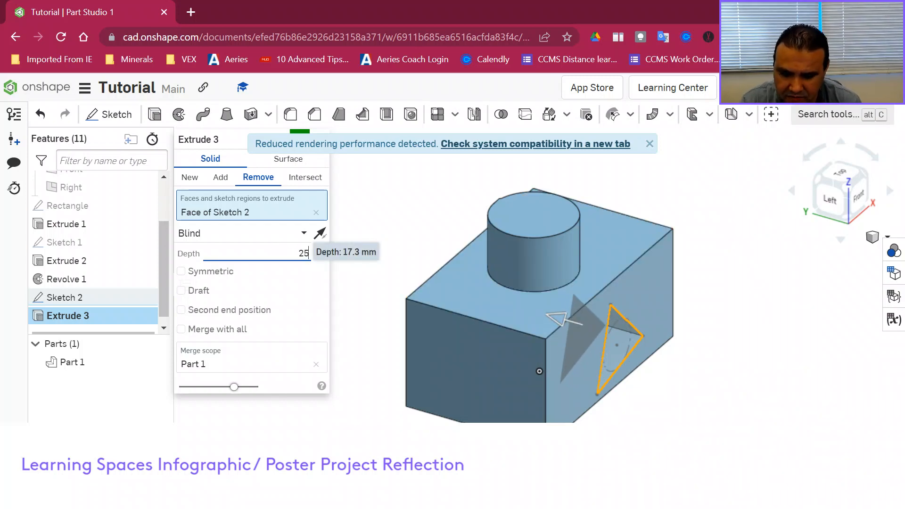
key(Return)
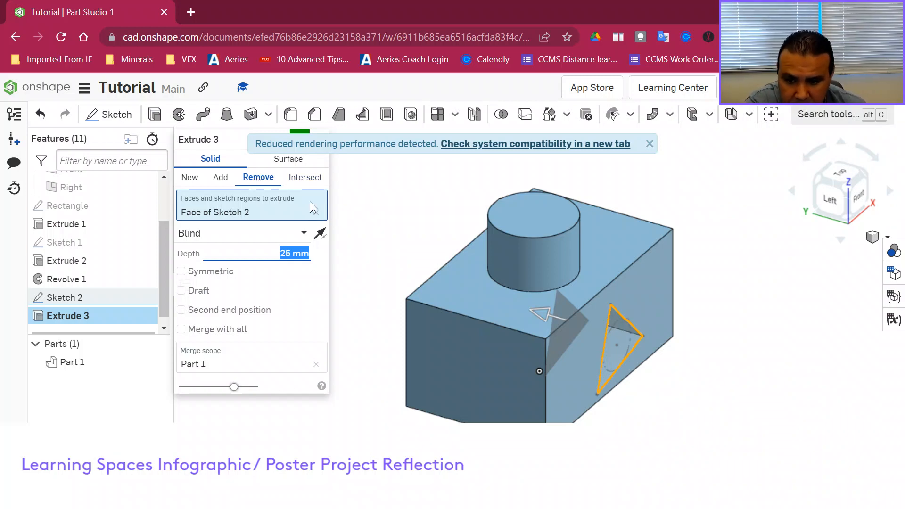
click(649, 147)
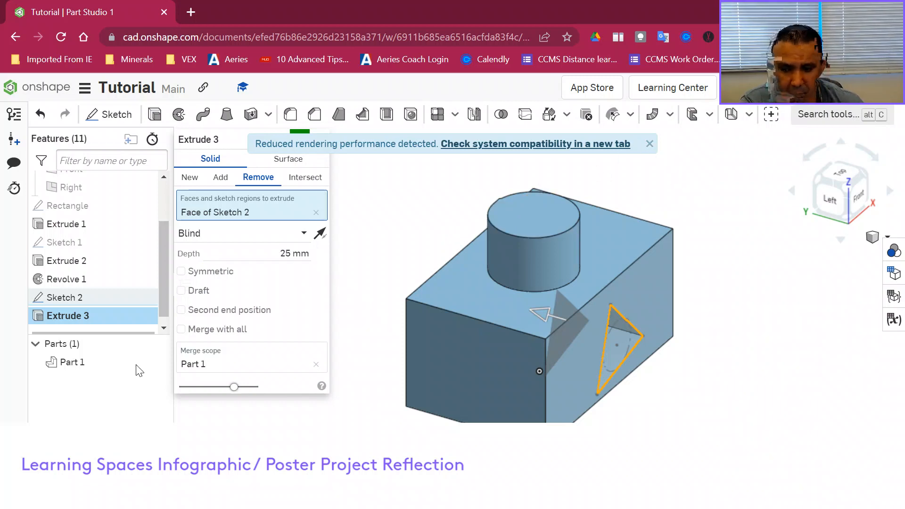
click(302, 131)
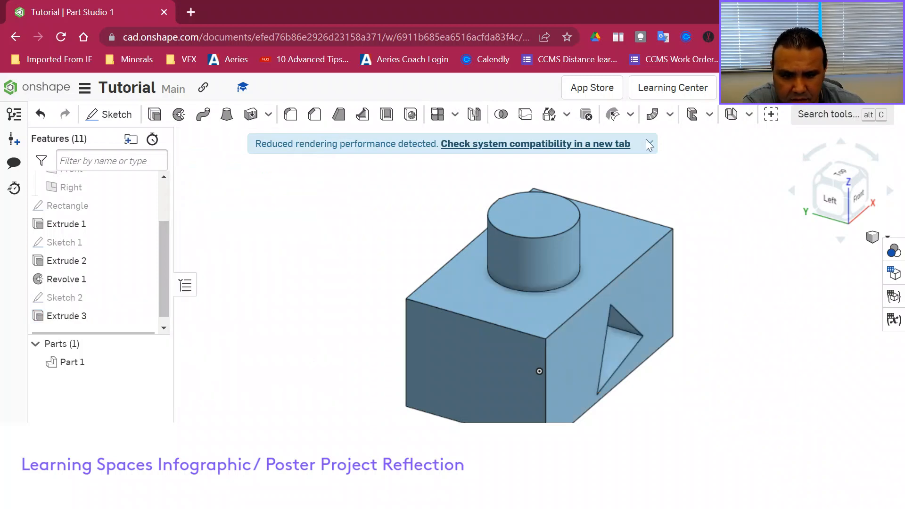
click(649, 144)
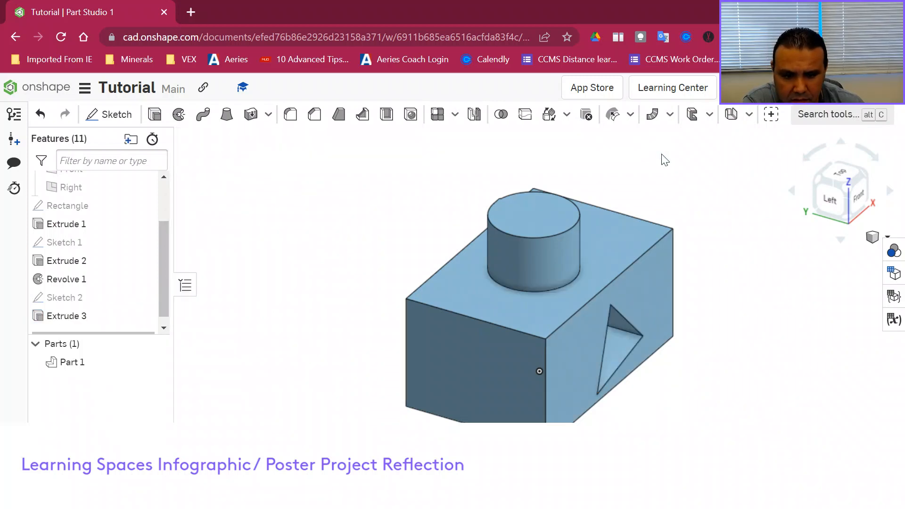
click(859, 196)
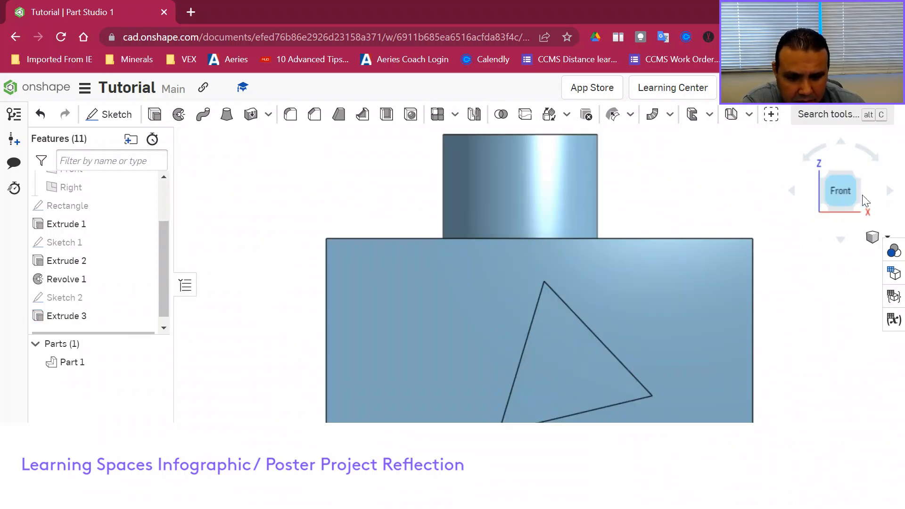
click(824, 177)
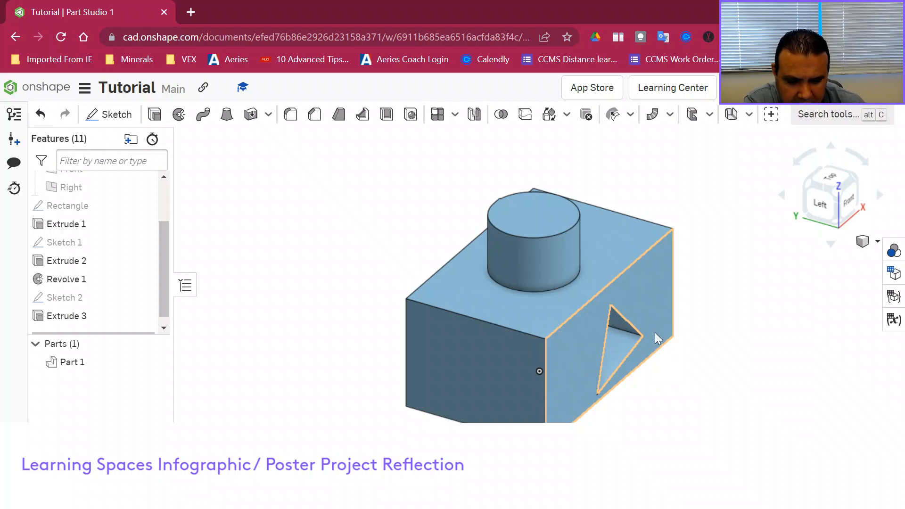
middle_drag(600, 346, 589, 321)
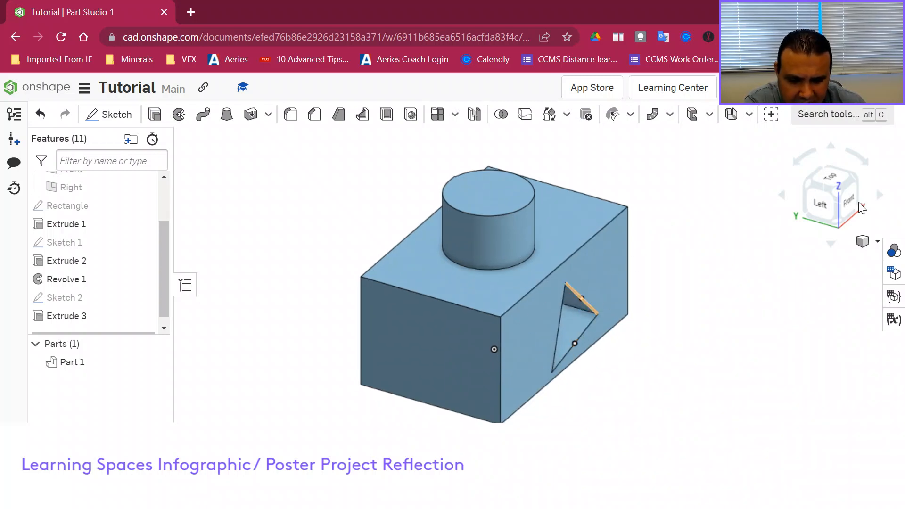
mouse_move(851, 199)
middle_down()
mouse_move(838, 206)
mouse_move(850, 199)
middle_up()
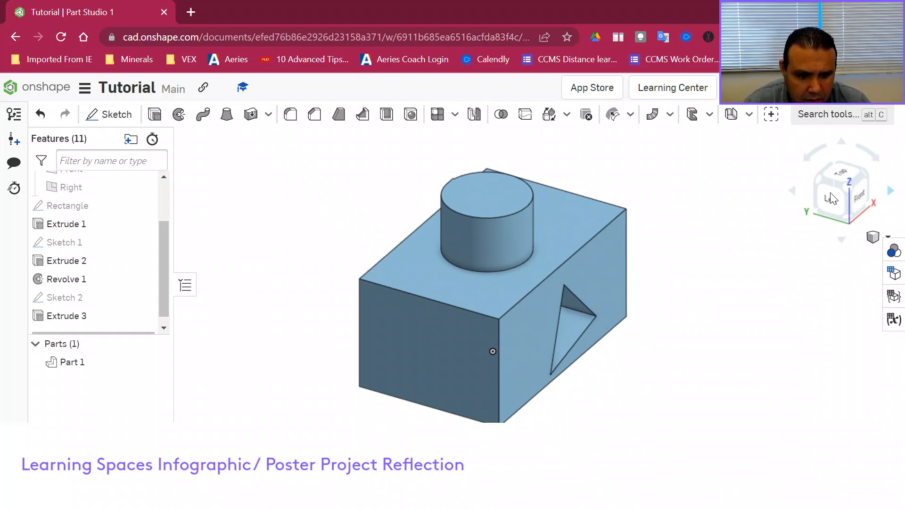
Reopen the triangle's sketch for editing and try to place dimensions from the block's front-face corner and edges.
click(792, 191)
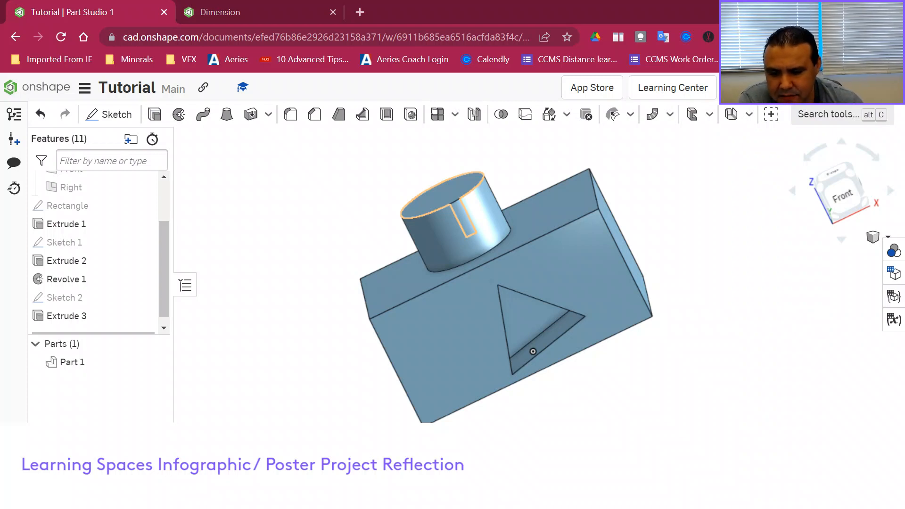
double_click(71, 297)
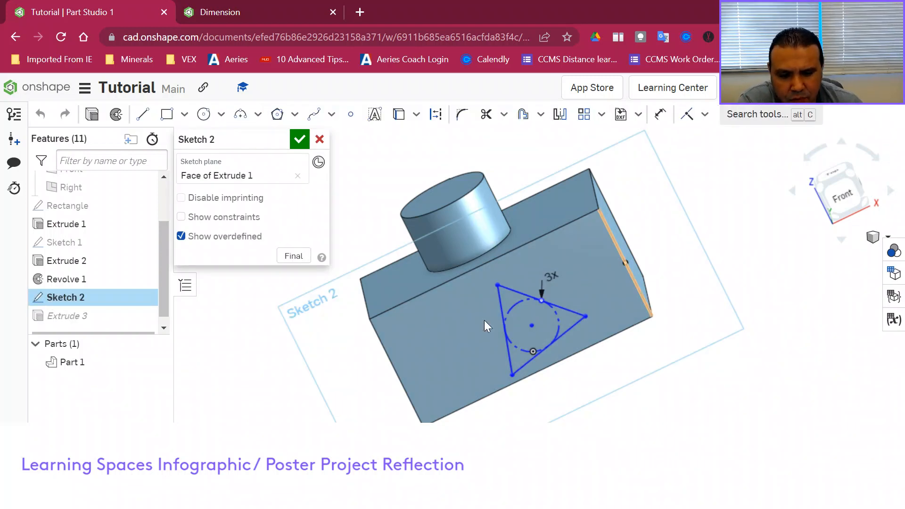
click(657, 118)
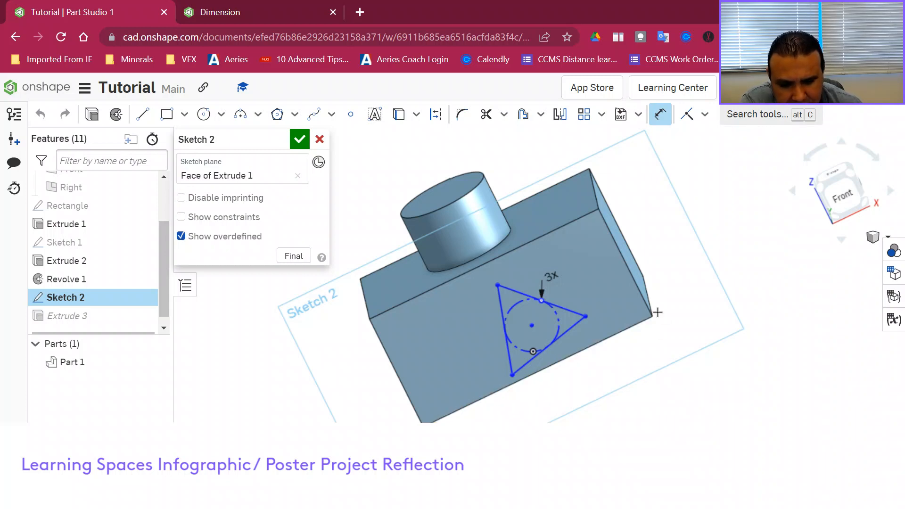
click(653, 316)
click(537, 371)
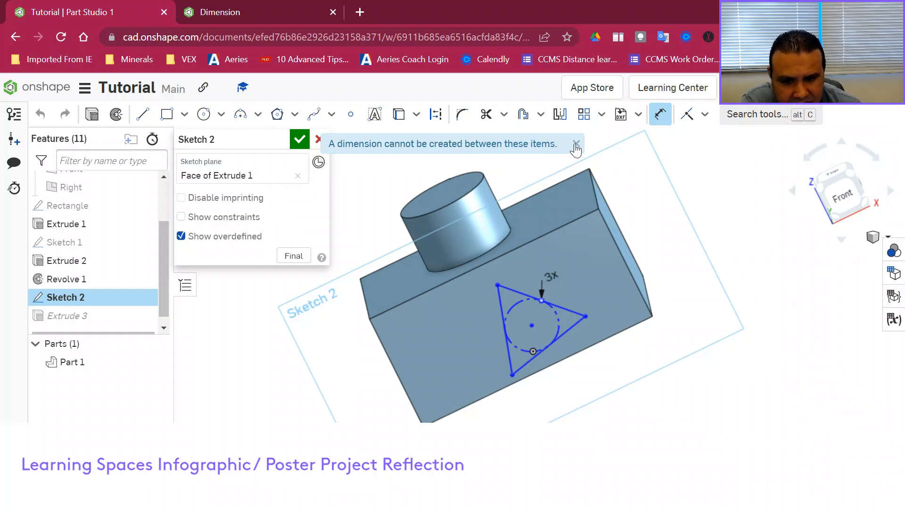
click(576, 146)
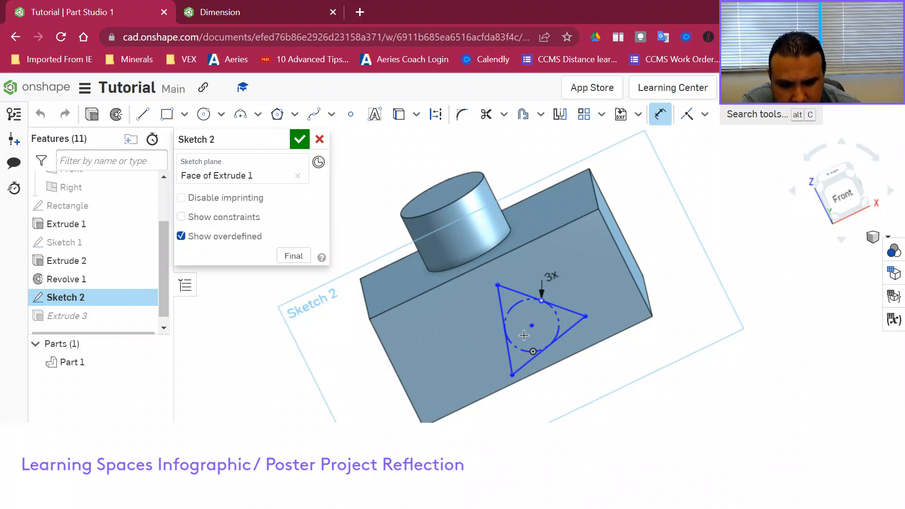
click(624, 256)
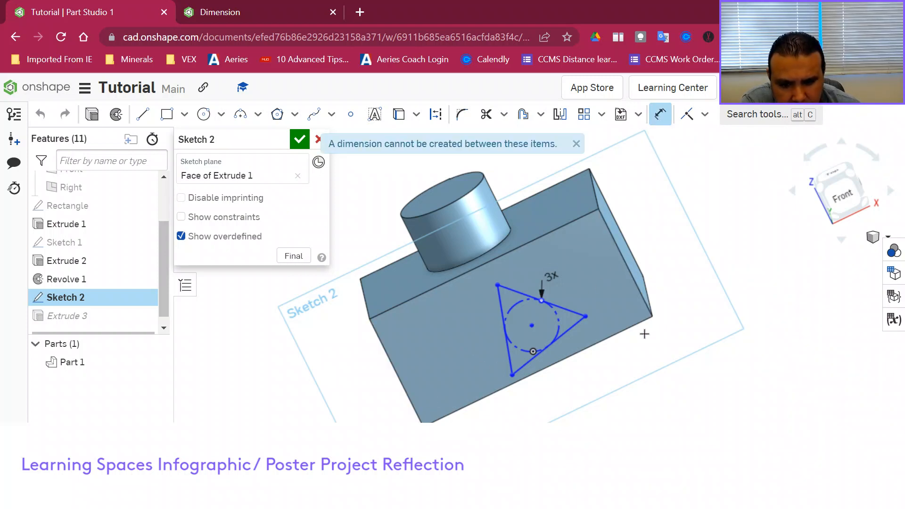
click(576, 144)
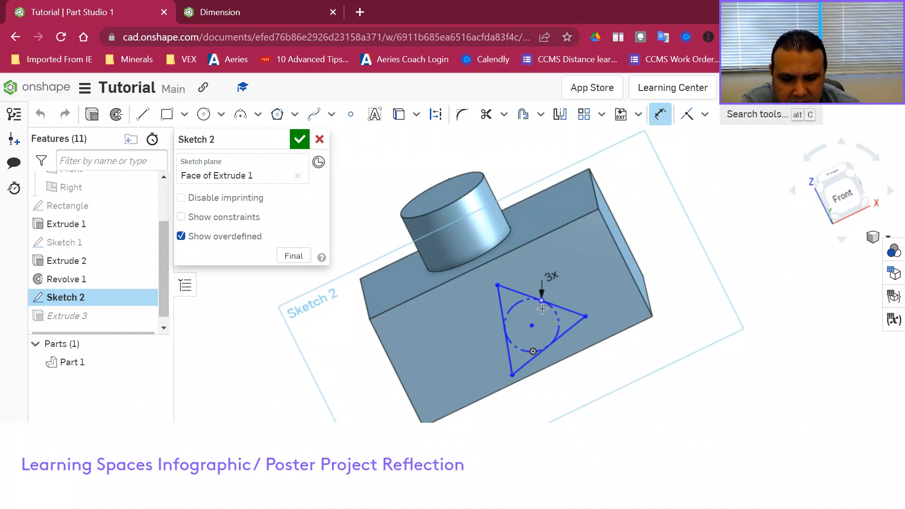
Show the final model state while editing the sketch and try to project the block's front face into it.
click(300, 259)
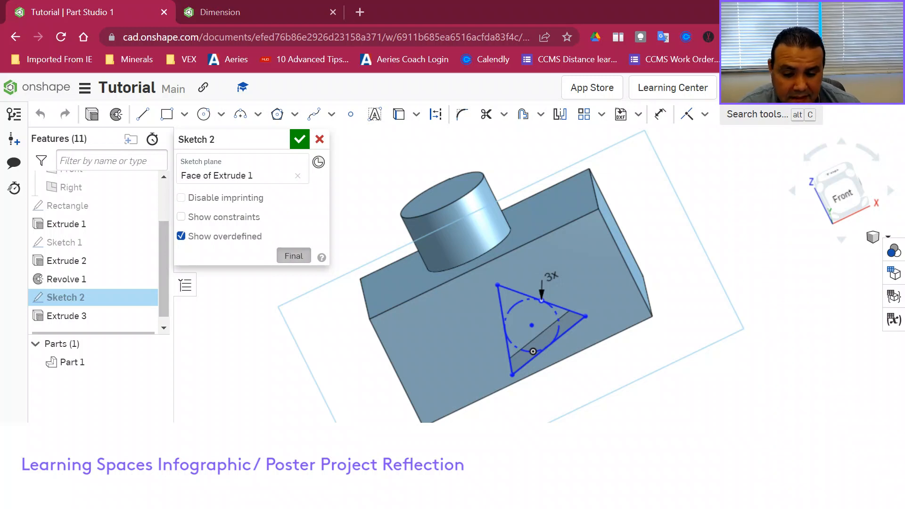
click(442, 329)
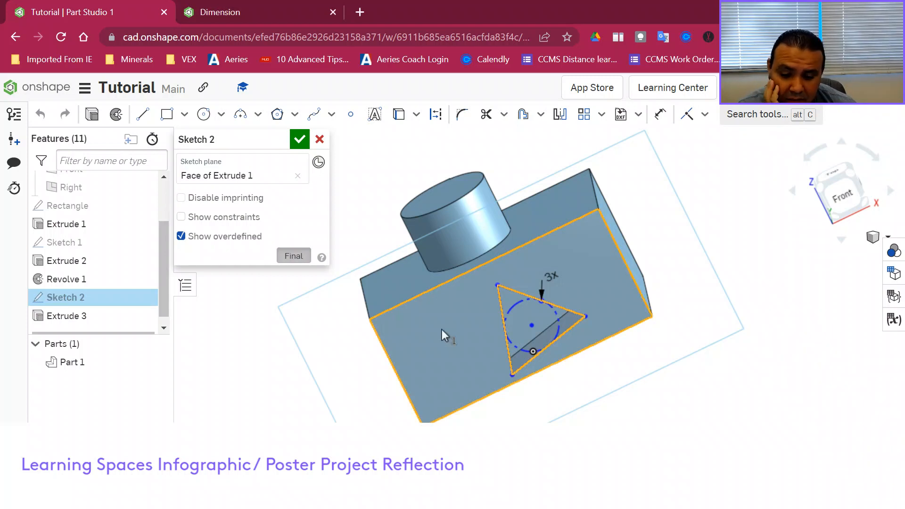
click(401, 122)
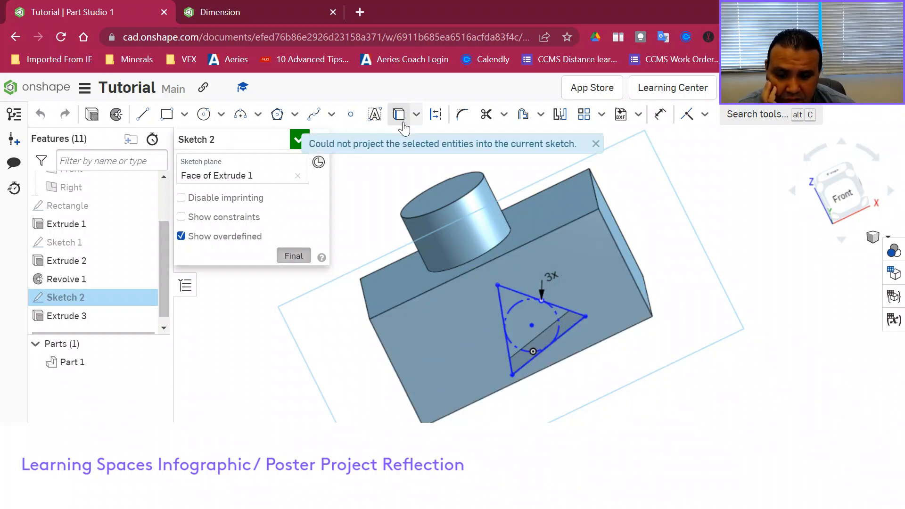
Dimension the length of the triangle's upper side, accepting its drawn value.
click(660, 117)
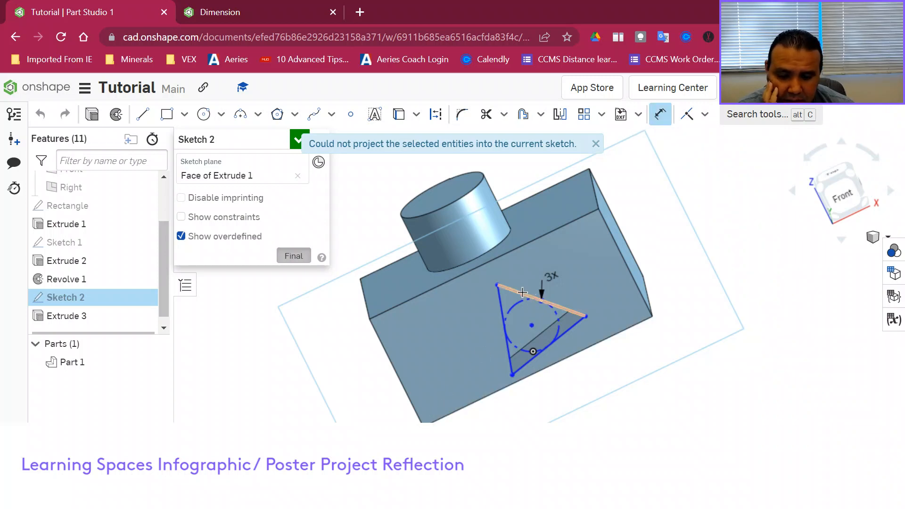
click(539, 299)
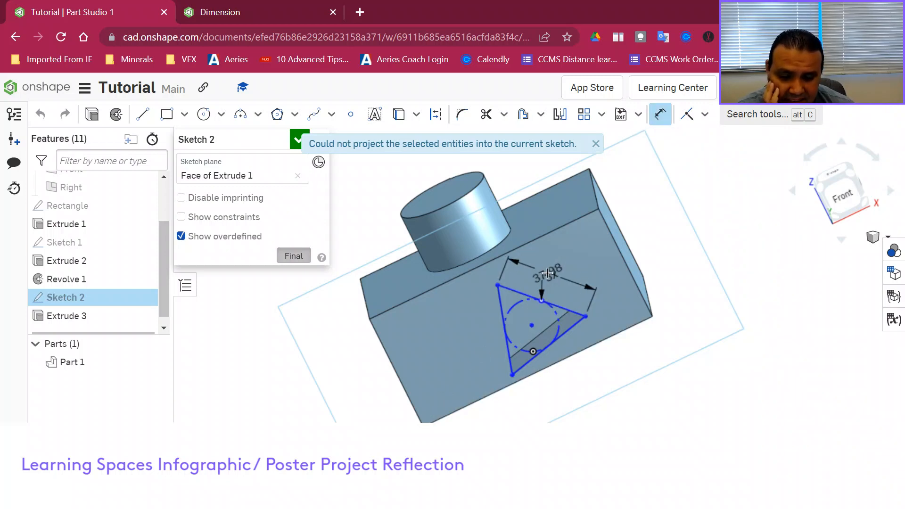
click(540, 279)
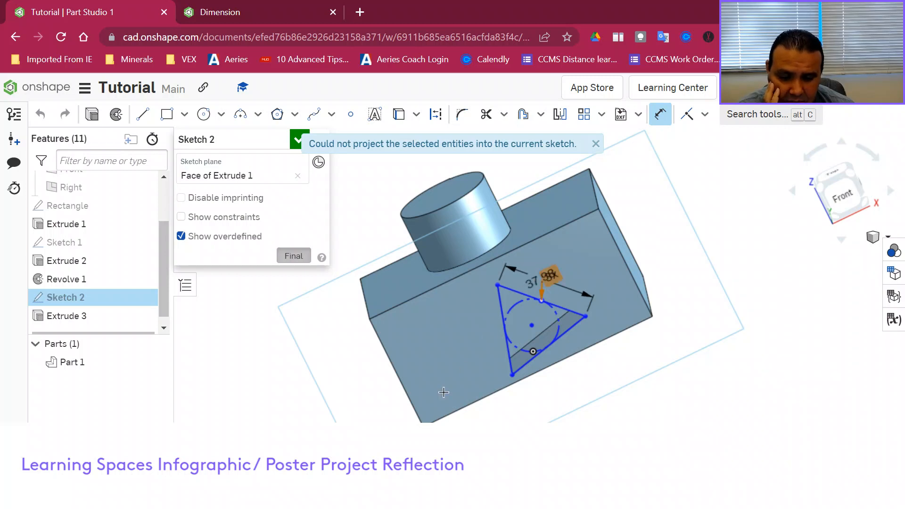
key(Return)
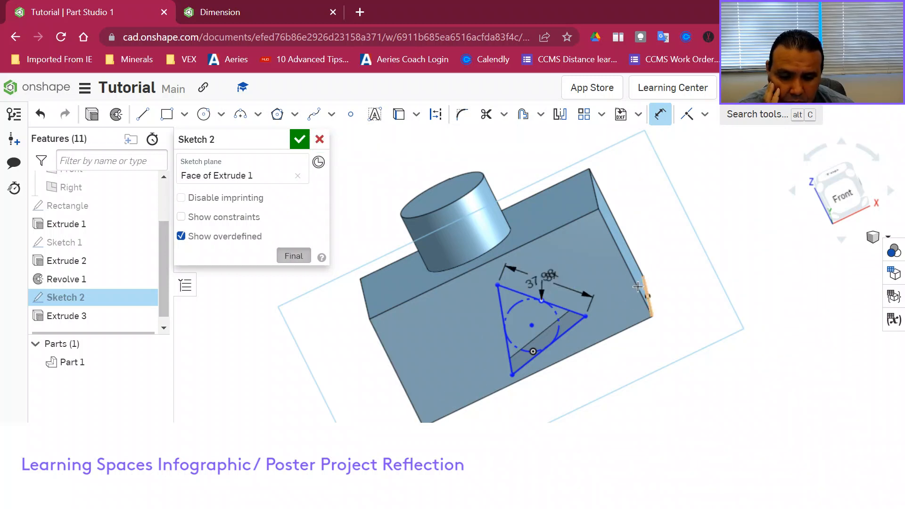
Dimension the triangle's centre 60 mm from the block's right-hand front edge and leave the Dimension tool.
click(650, 304)
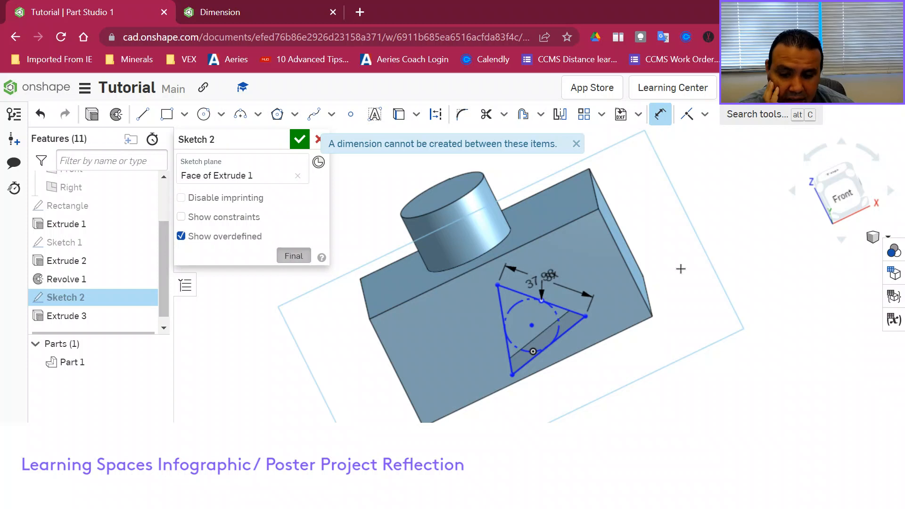
click(577, 143)
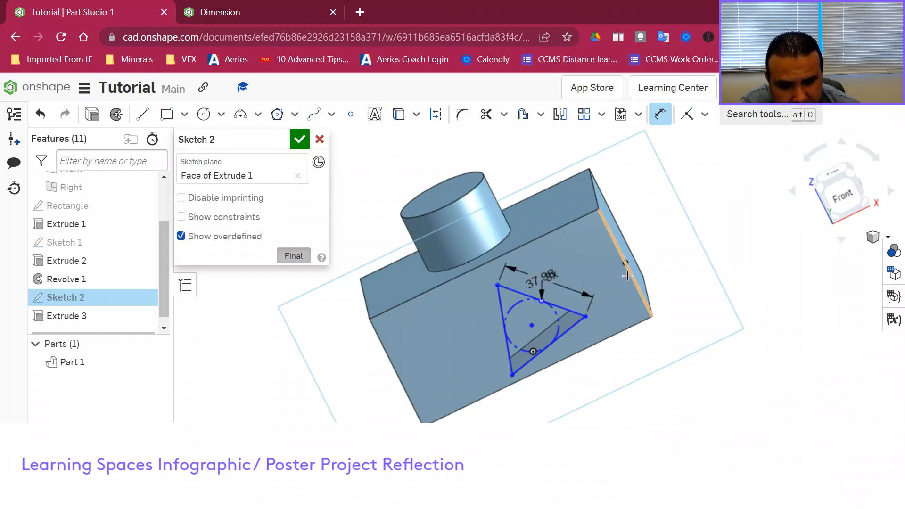
click(630, 275)
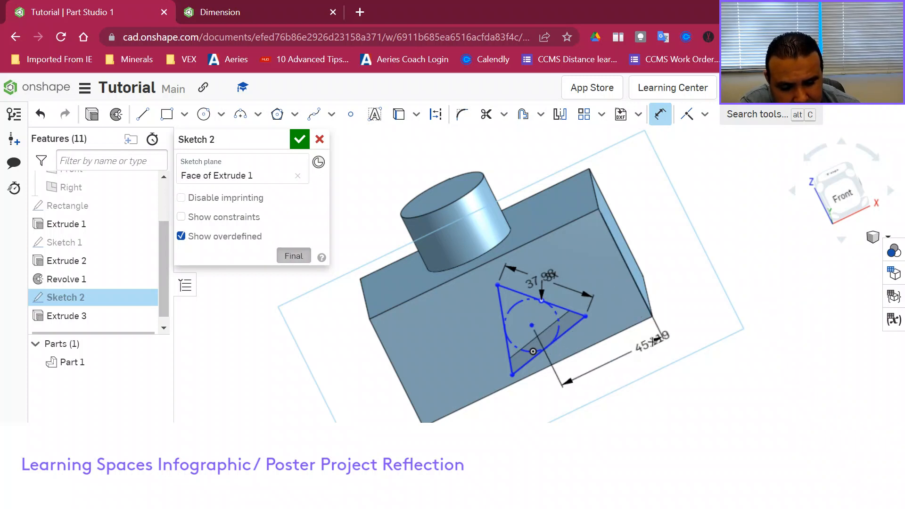
click(661, 344)
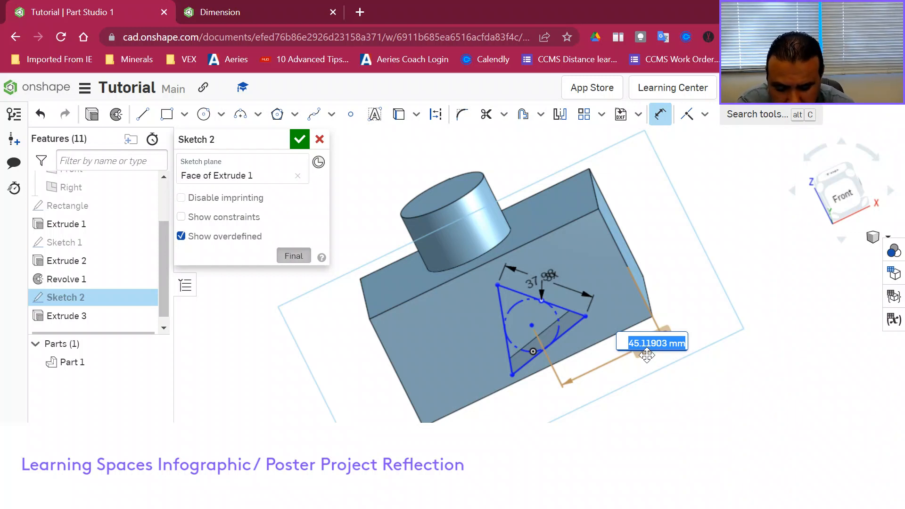
text(43)
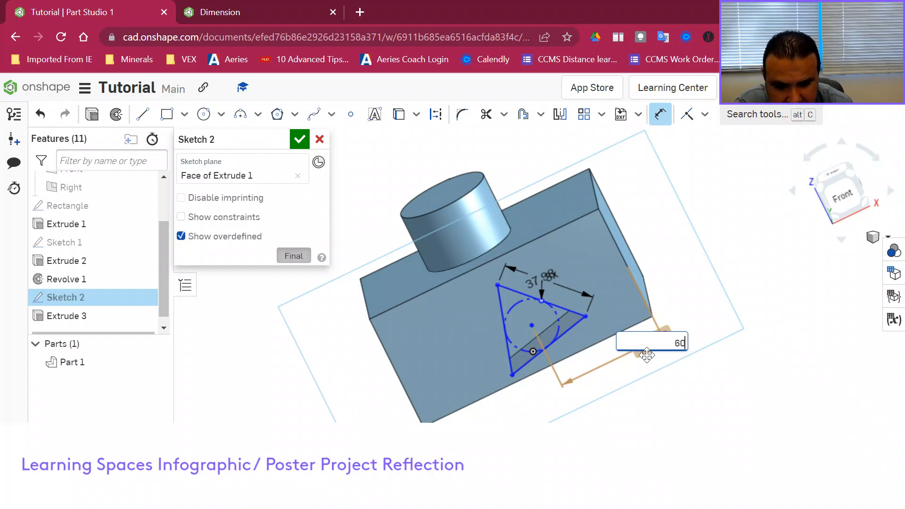
key(Return)
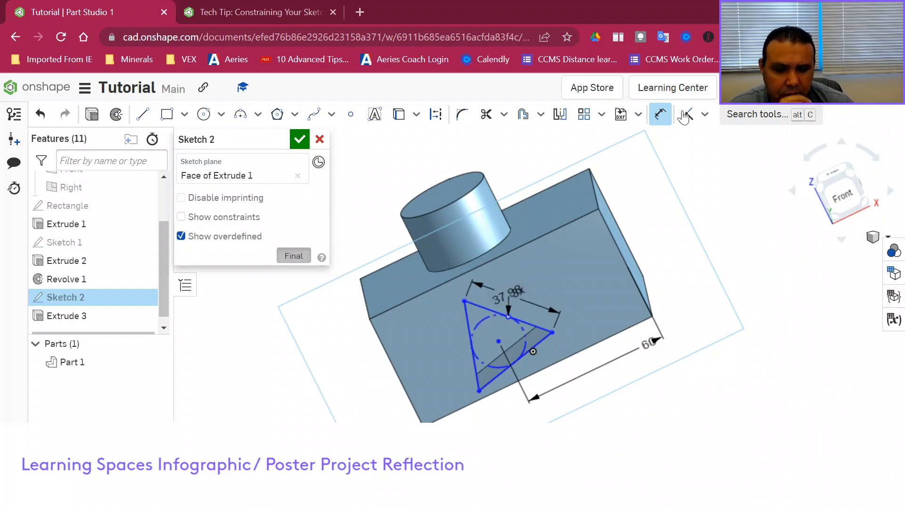
click(660, 114)
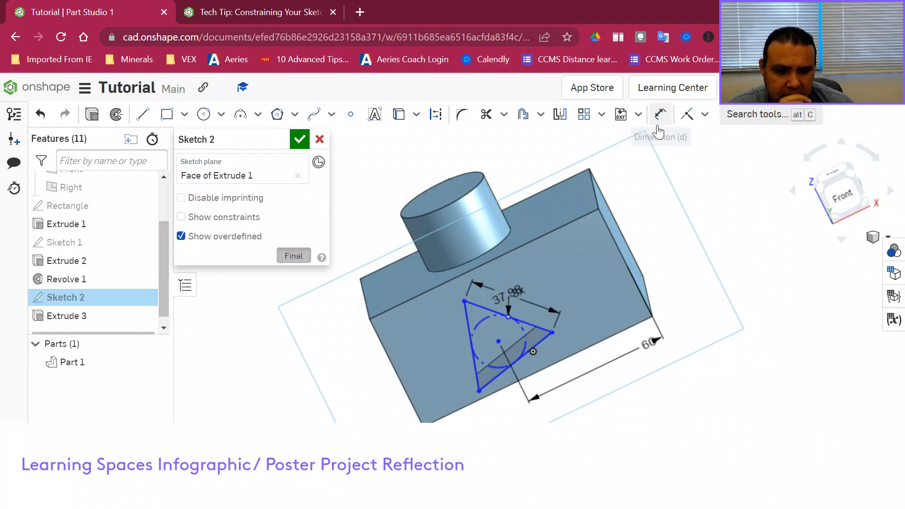
Try a Horizontal constraint on the triangle's lower side and undo it.
click(704, 116)
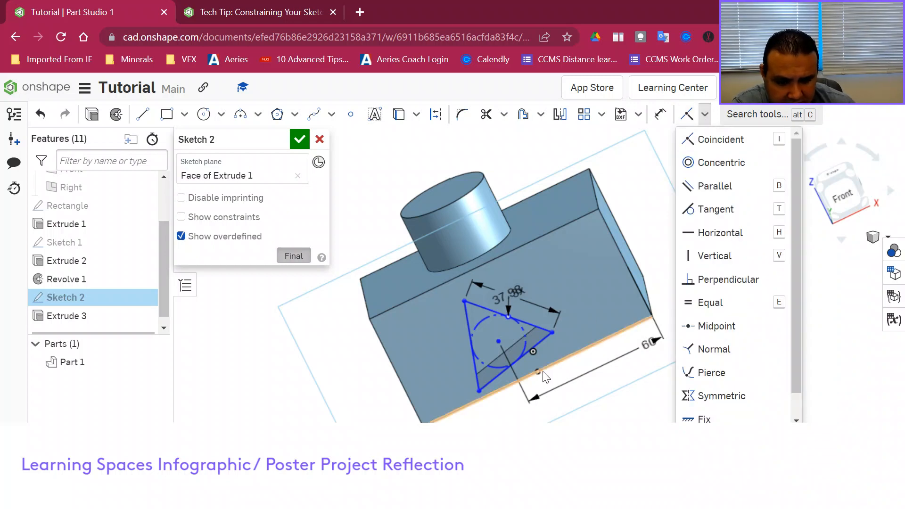
click(527, 354)
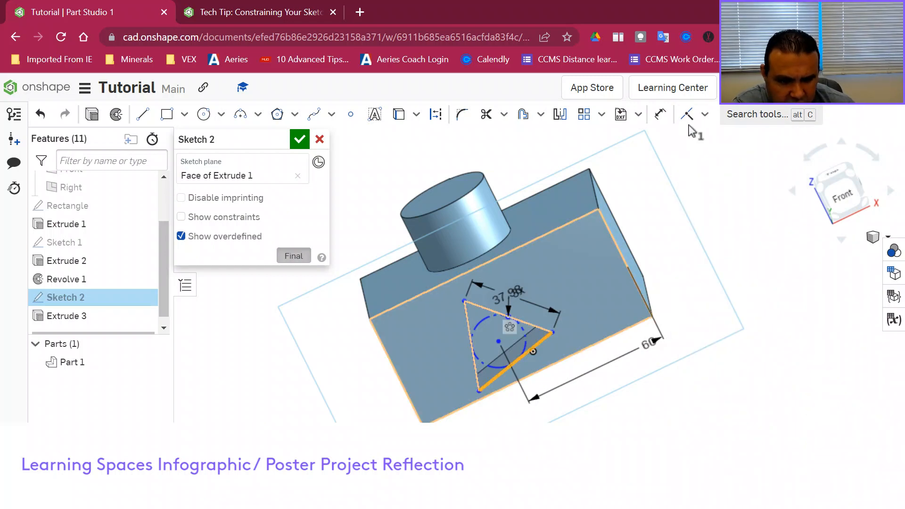
click(705, 114)
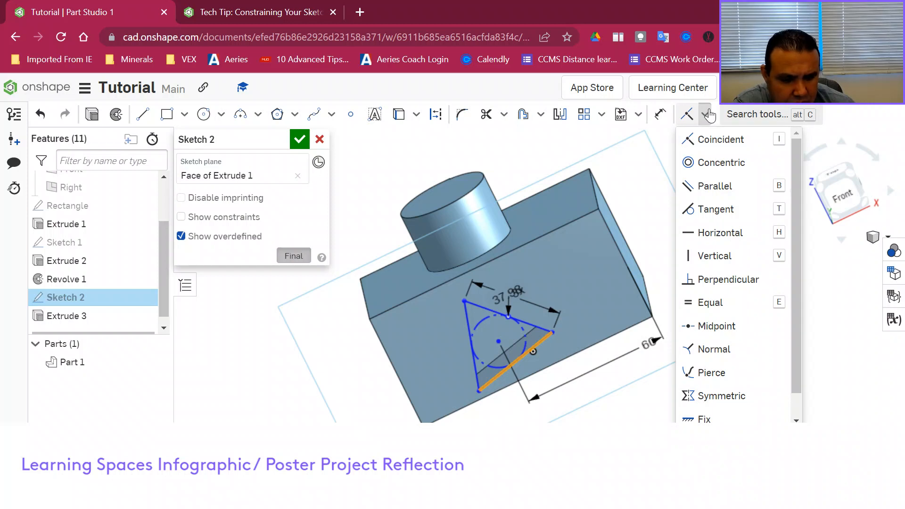
click(709, 233)
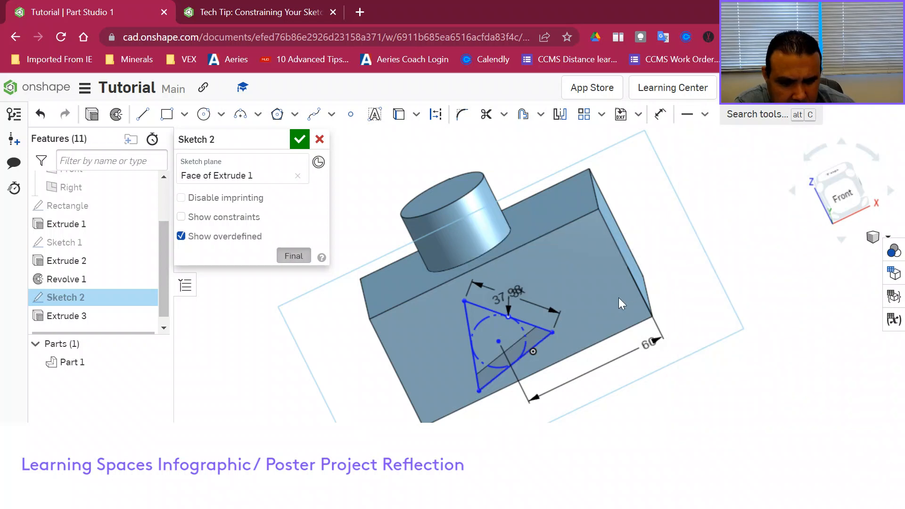
click(596, 352)
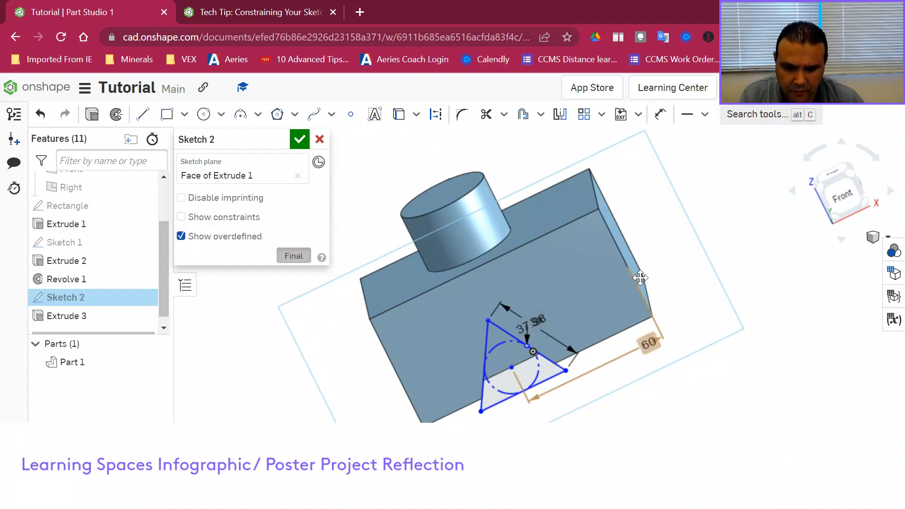
click(40, 113)
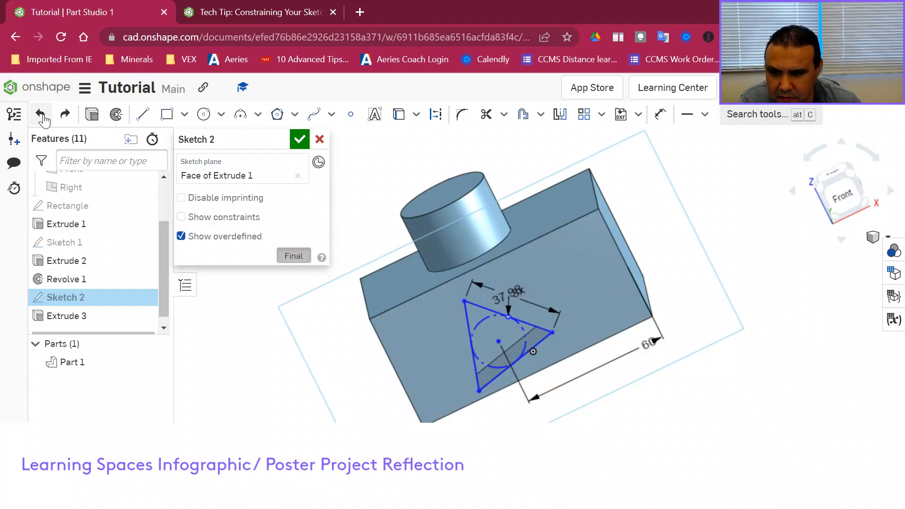
click(40, 114)
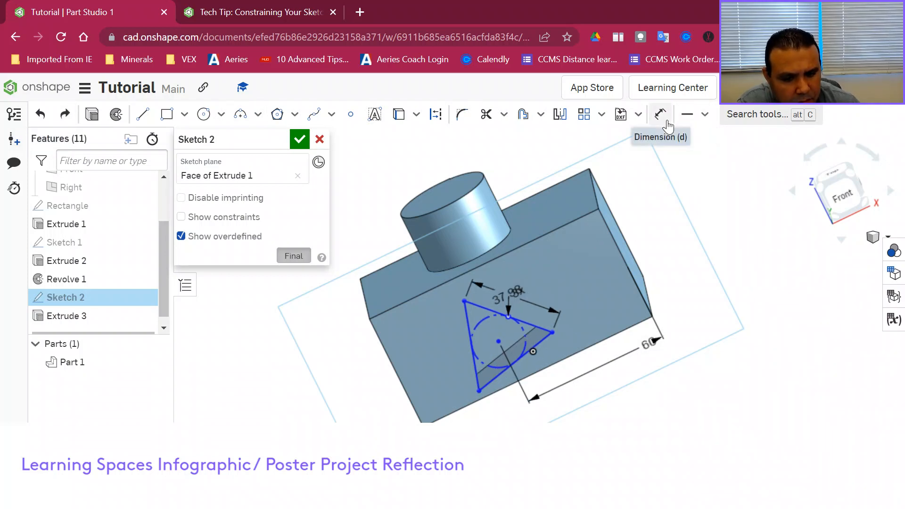
Try a Perpendicular constraint between the triangle's lower side and the block's bottom front edge, and undo it.
click(705, 114)
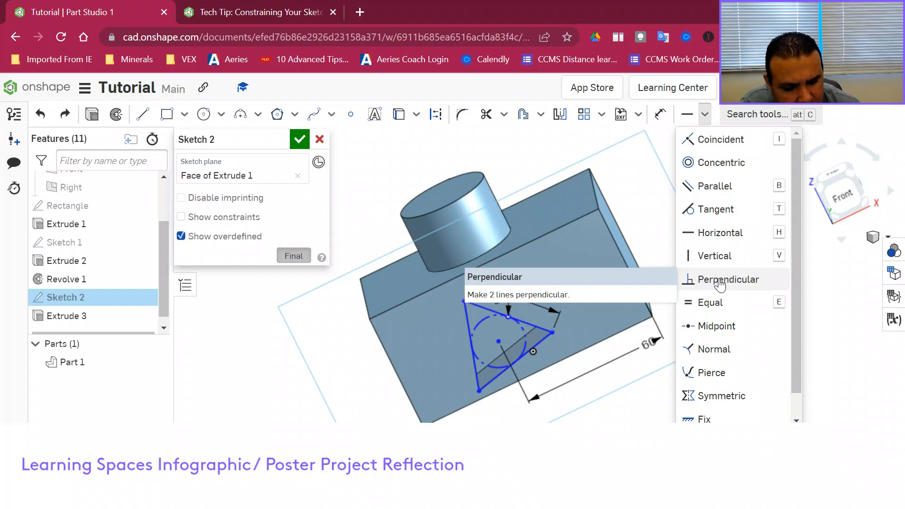
click(719, 282)
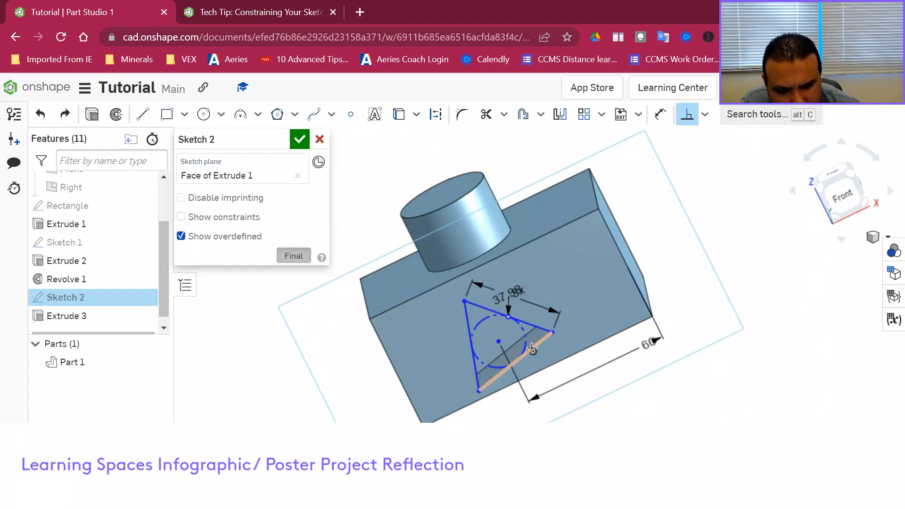
click(531, 349)
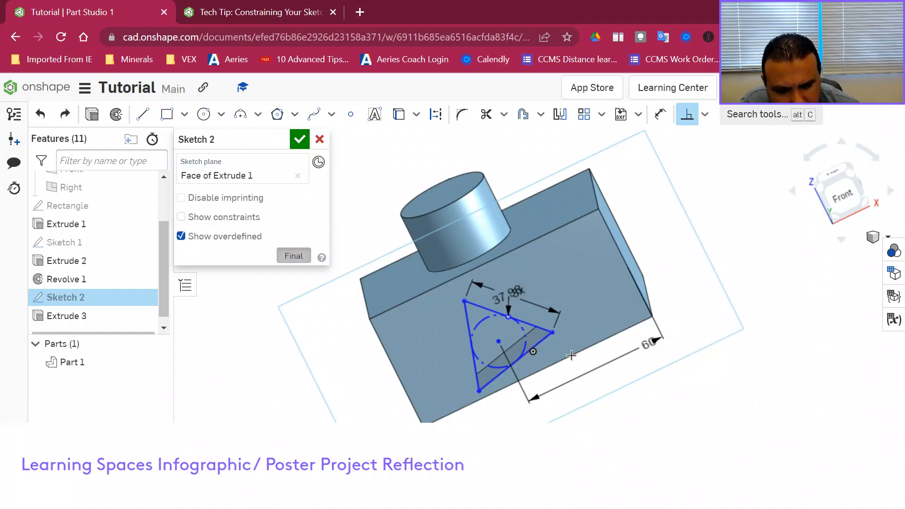
click(570, 356)
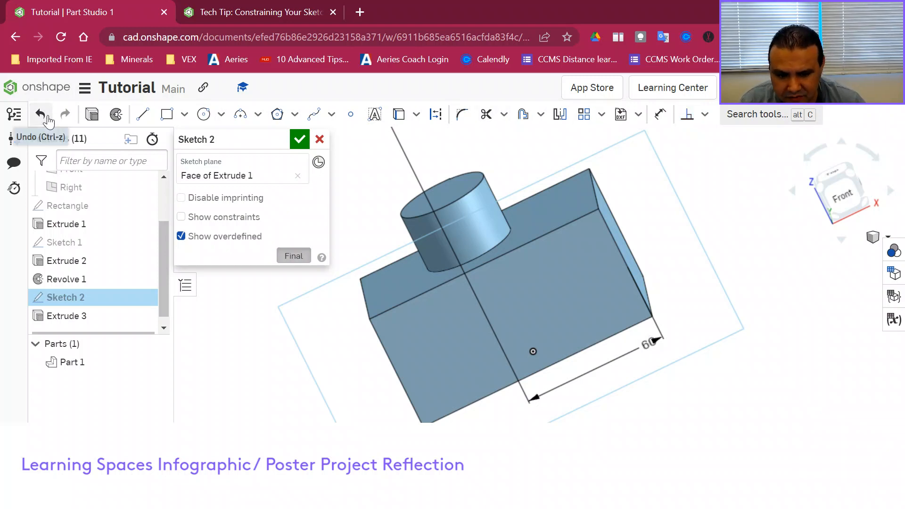
click(46, 116)
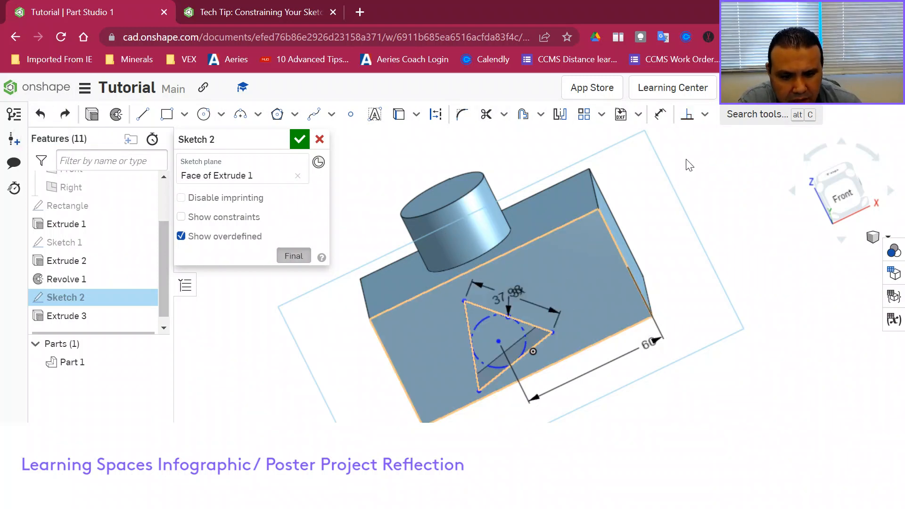
Apply a Horizontal constraint to the triangle's lower side.
click(705, 115)
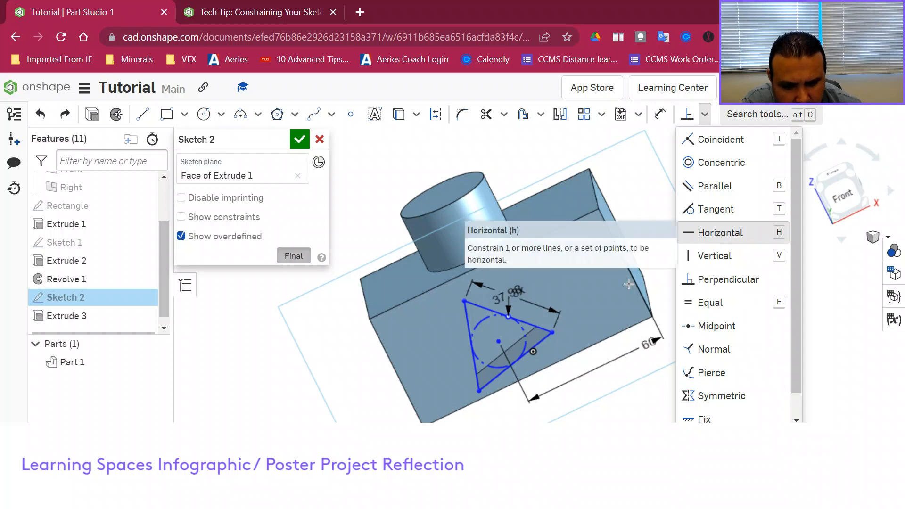
click(719, 233)
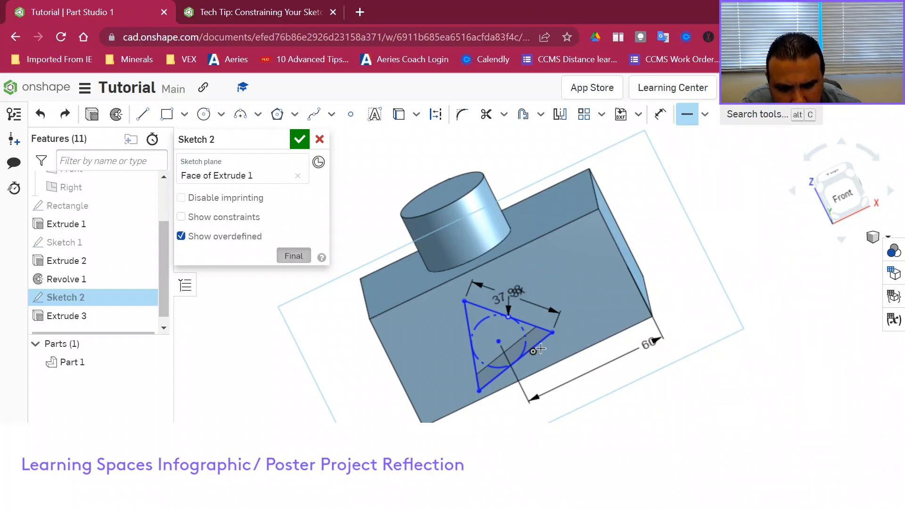
click(575, 355)
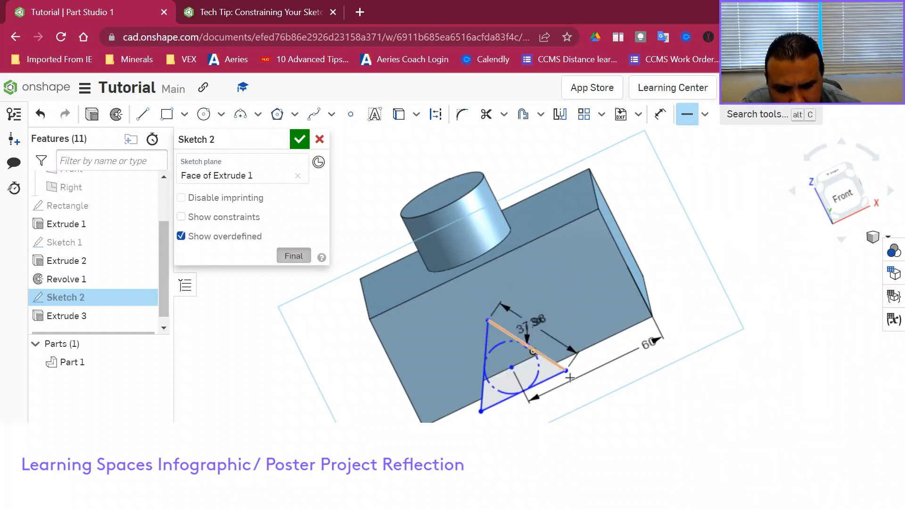
Dimension the triangle's centre 20 mm from the top edge of the block's front face.
click(660, 114)
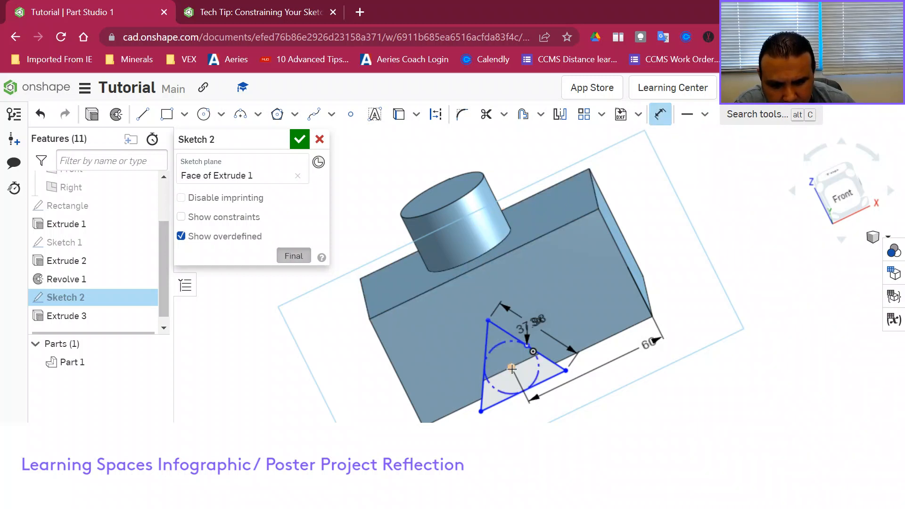
click(511, 368)
click(445, 287)
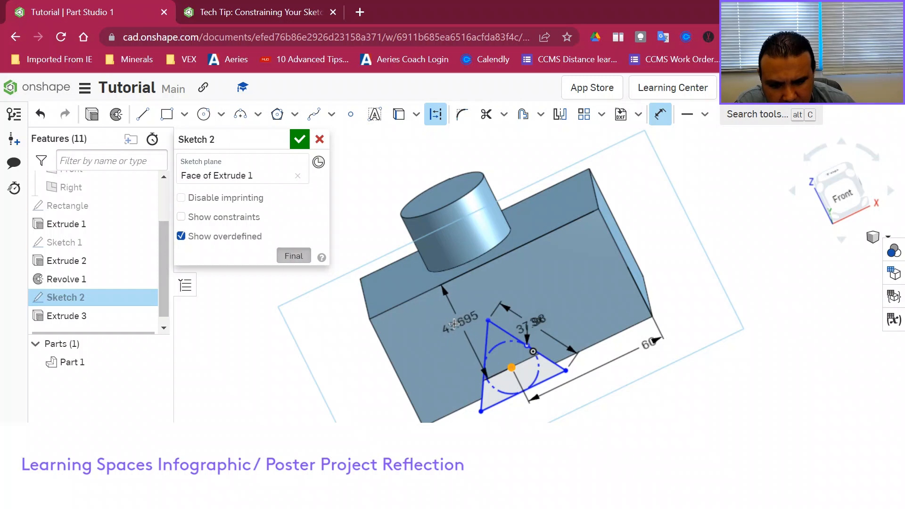
click(453, 329)
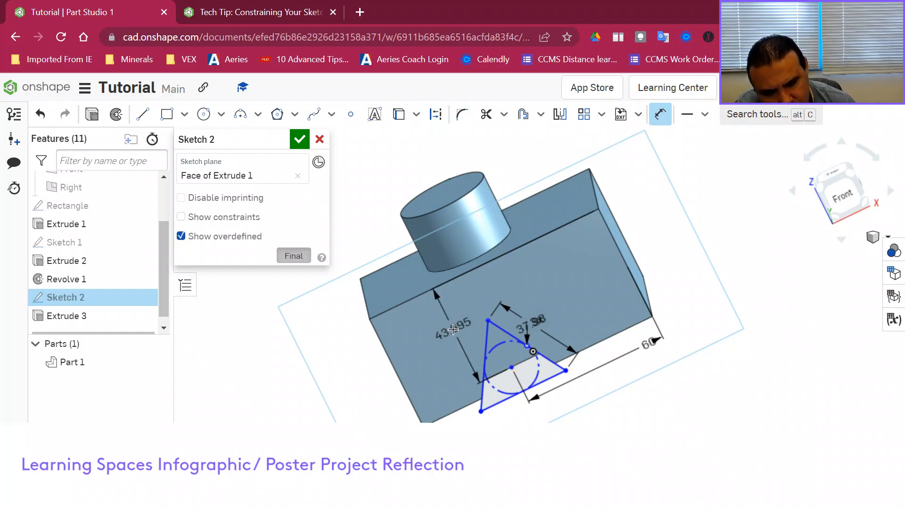
text(2)
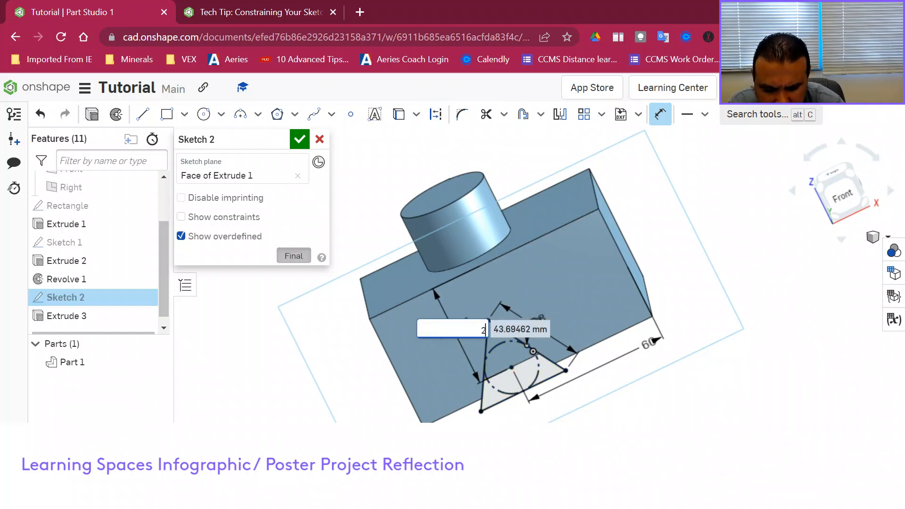
text(0)
key(Return)
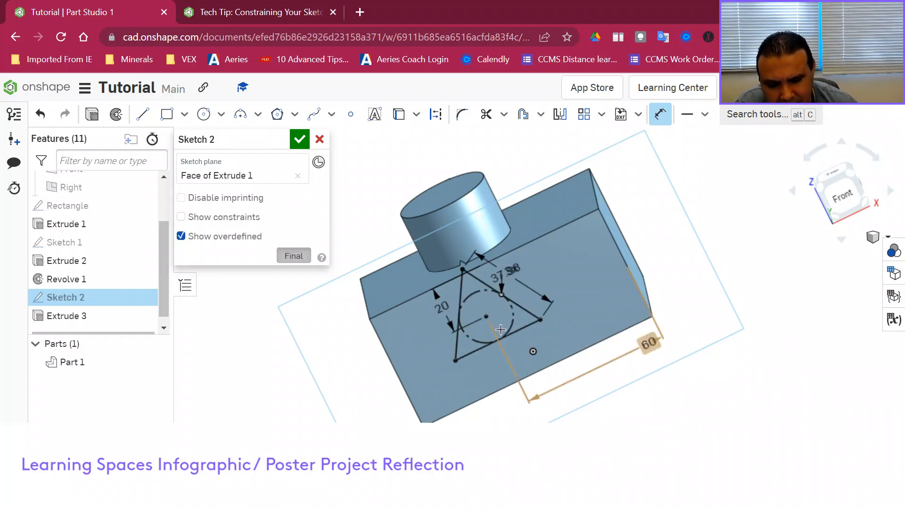
Set the distance from the triangle's centre to the block's top front edge to 25 mm and finish the sketch.
double_click(467, 310)
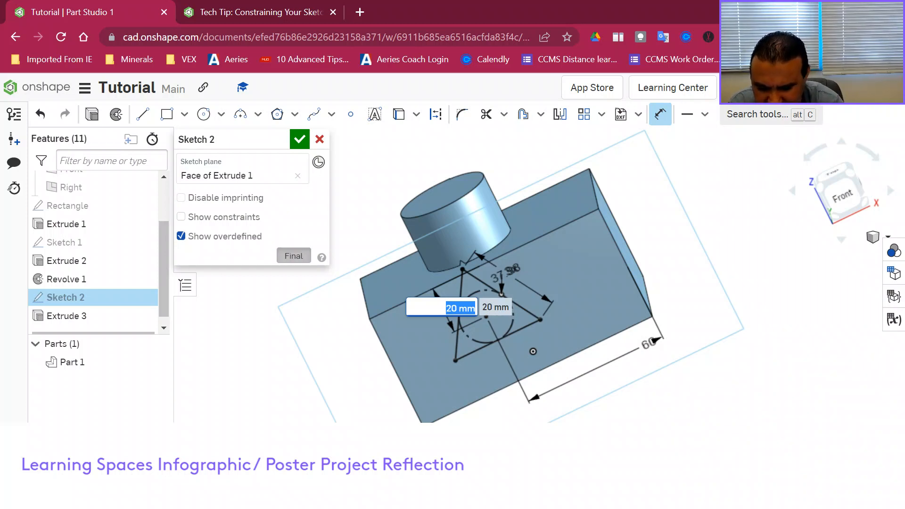
text(25)
key(Return)
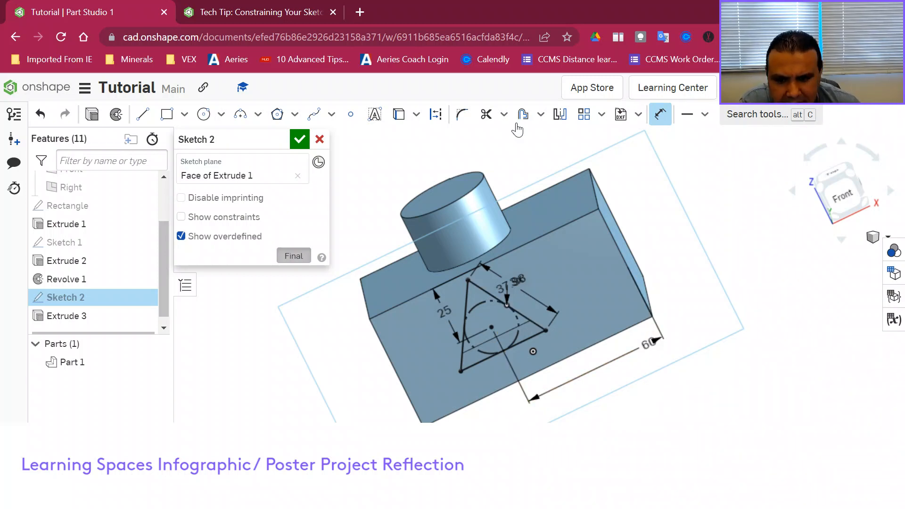
click(299, 139)
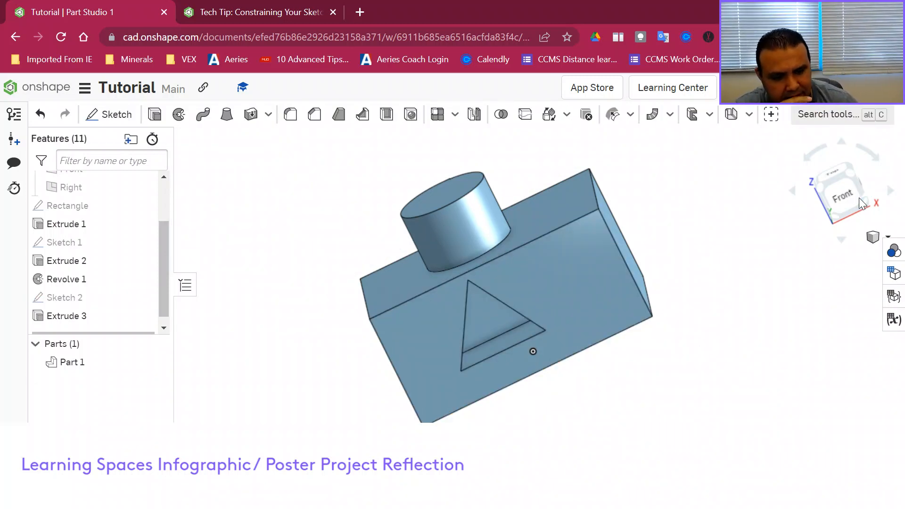
Turn the model upright and examine the triangular cut straight on in the Front view.
click(877, 157)
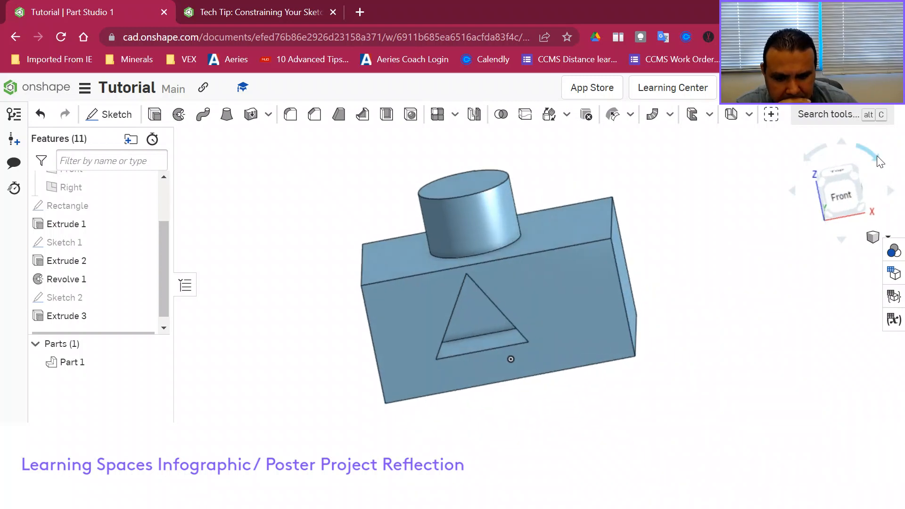
click(878, 157)
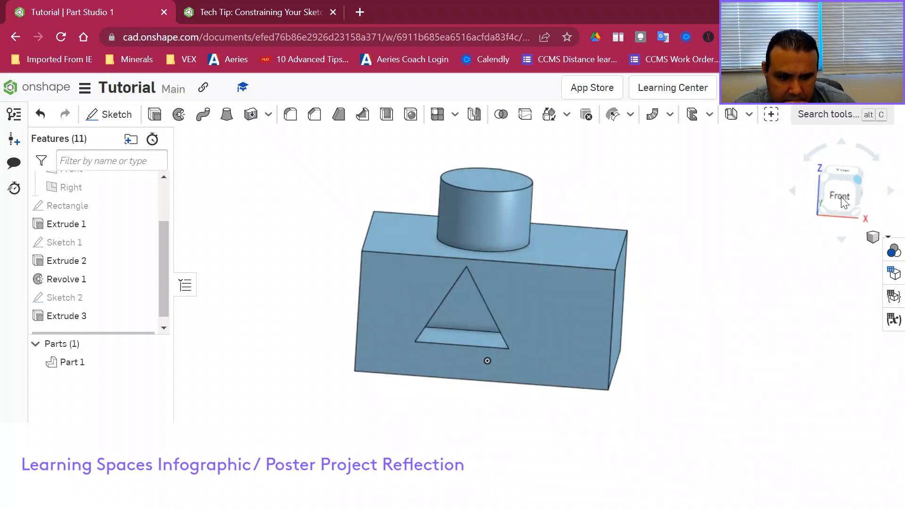
click(840, 195)
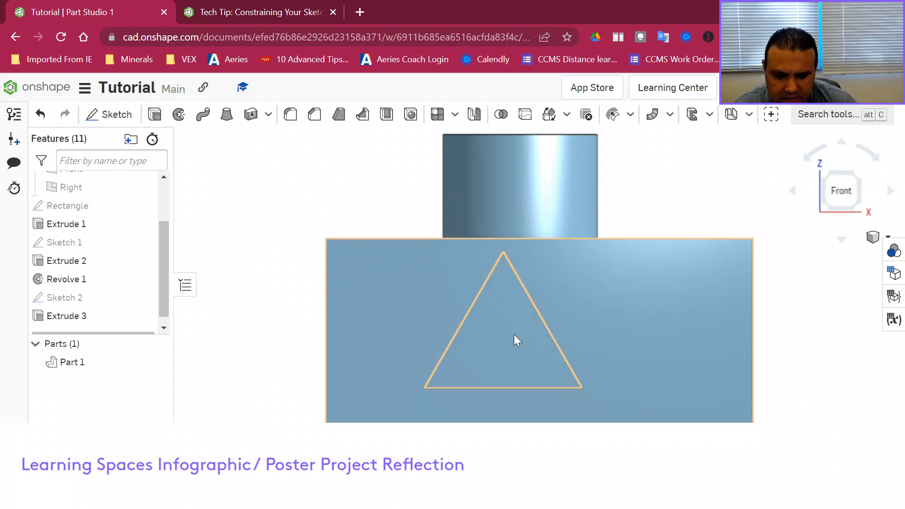